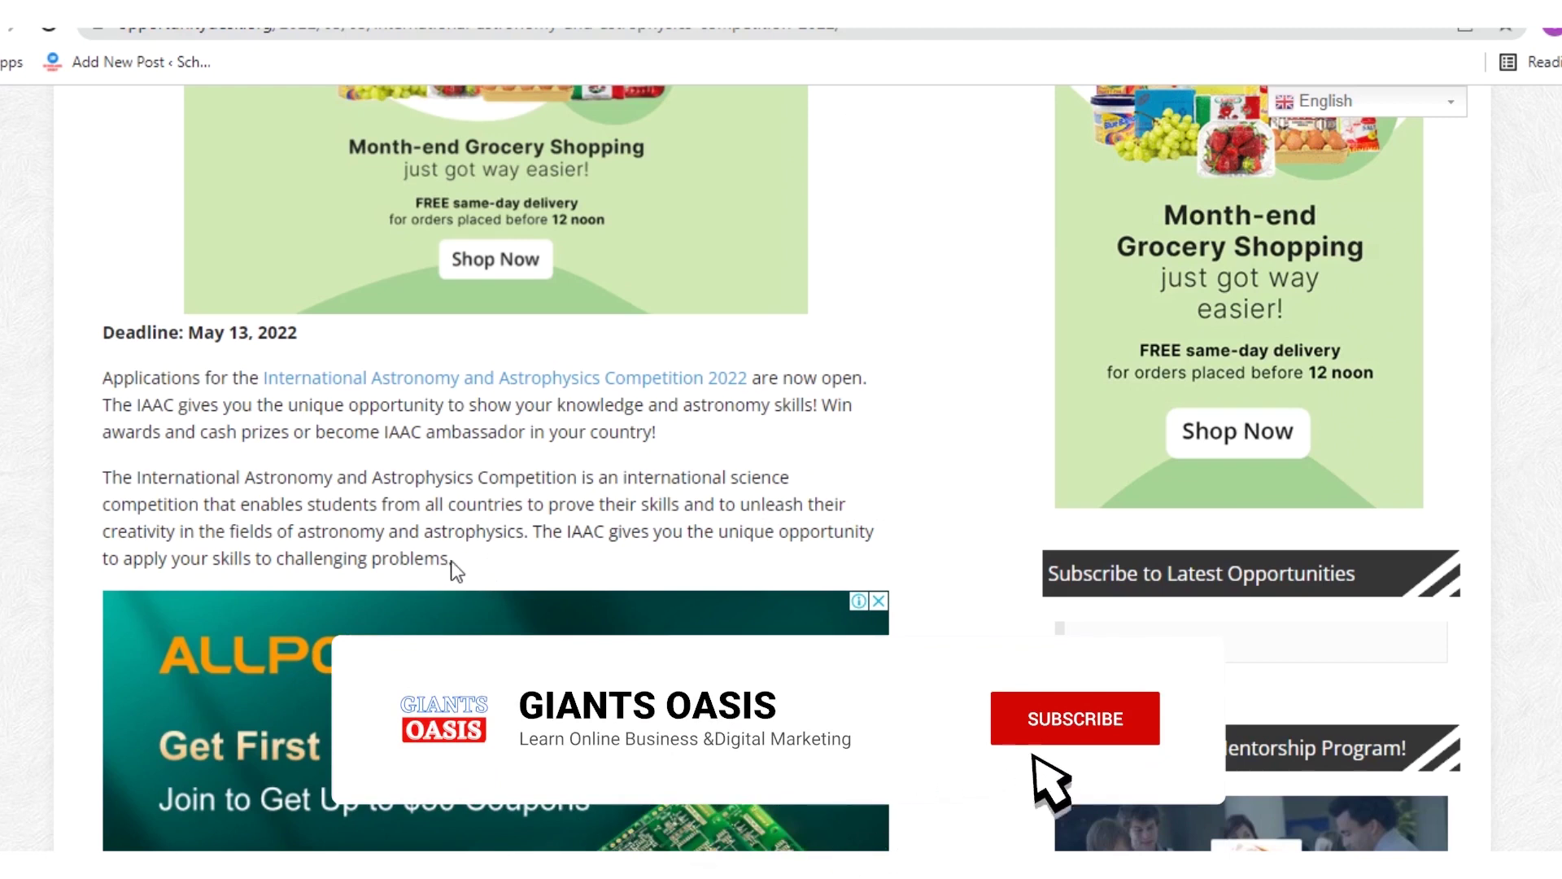
Test the context menu on the astronomy competition article and the relocations list, and open the article "How to Apply for a UK Visa"
right_click(498, 486)
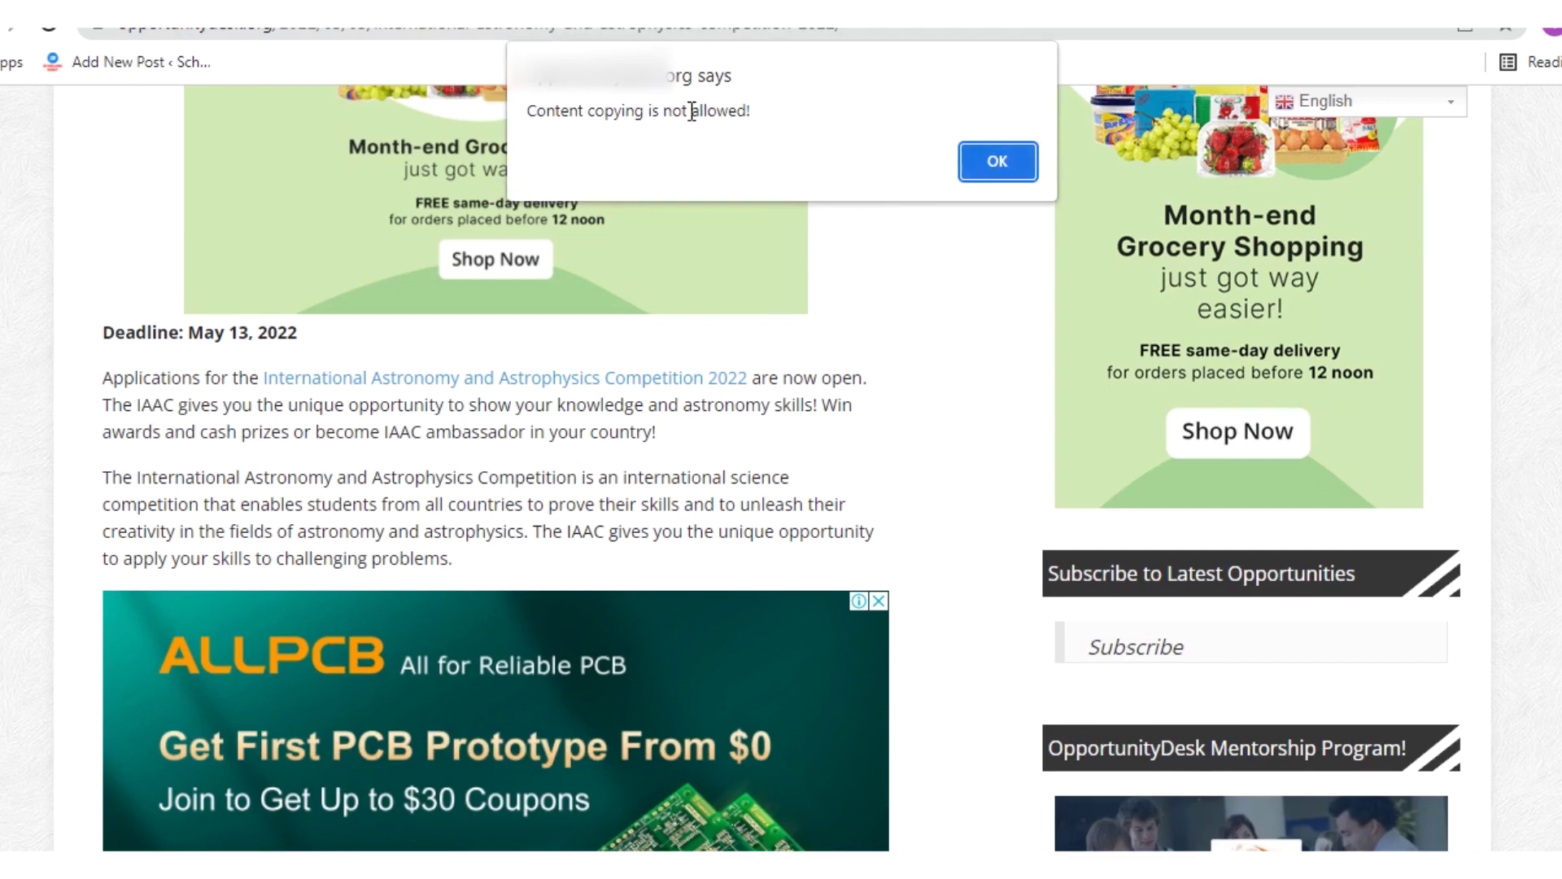
click(998, 161)
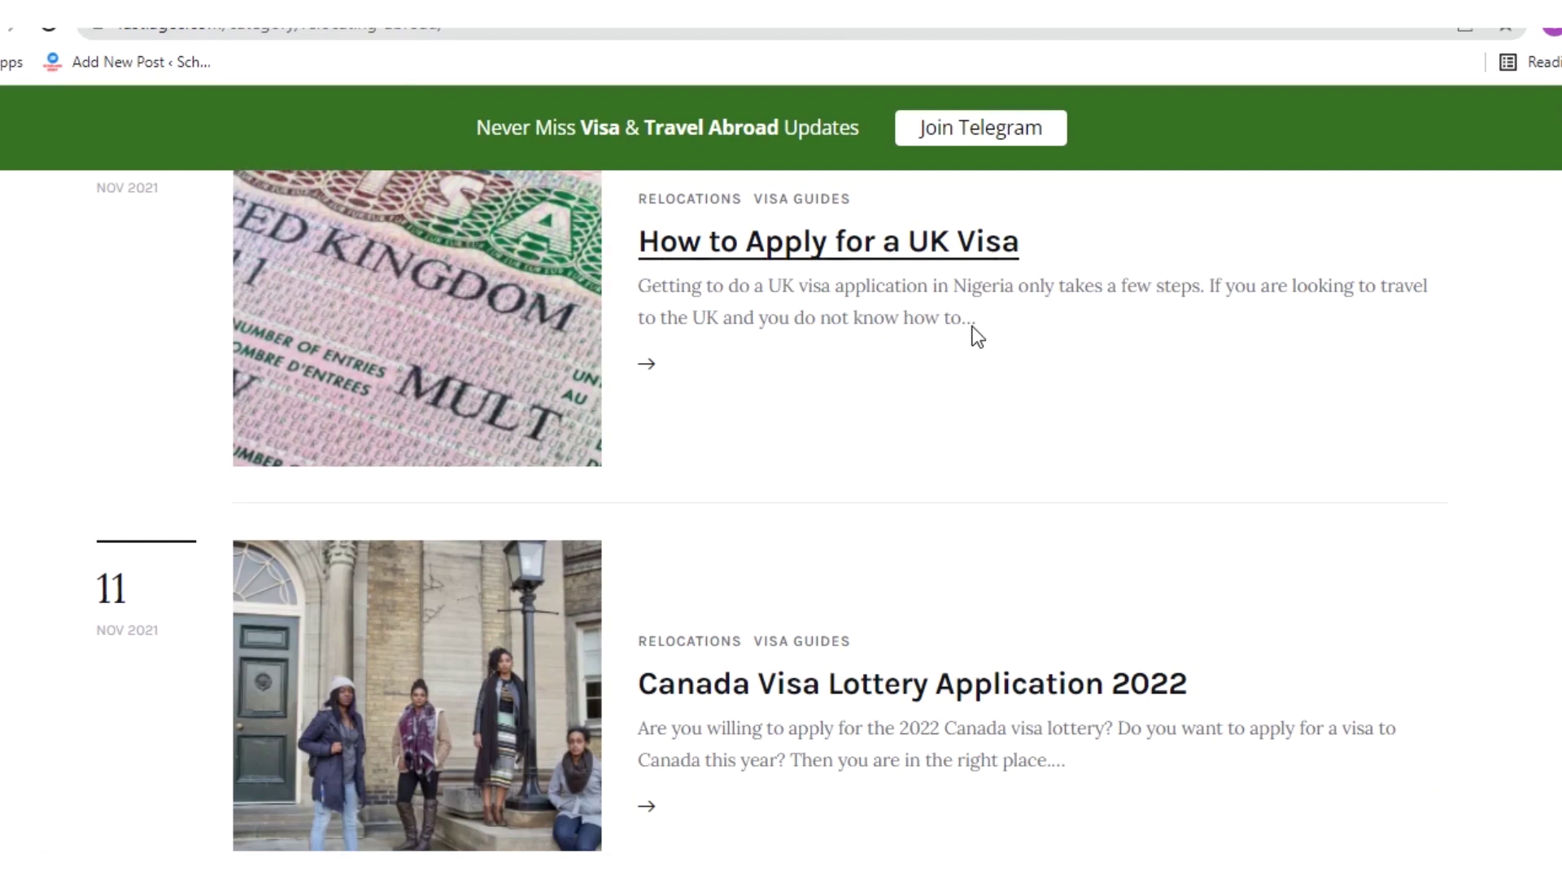
right_click(951, 330)
click(957, 242)
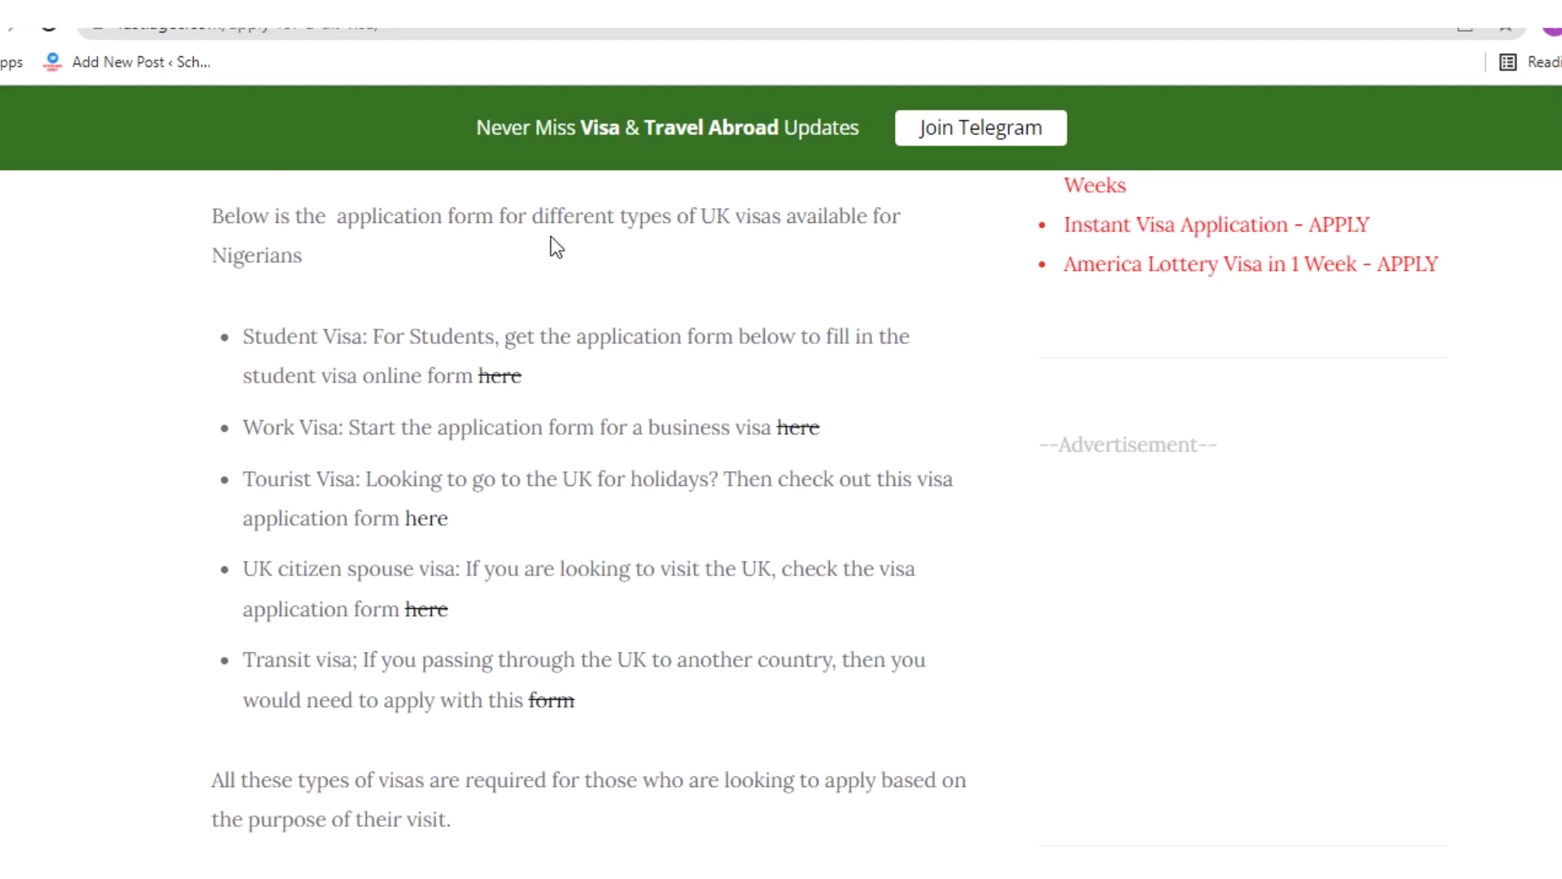
Open Google in a new browser tab and search for "chrome extensions"
key(ctrl+t)
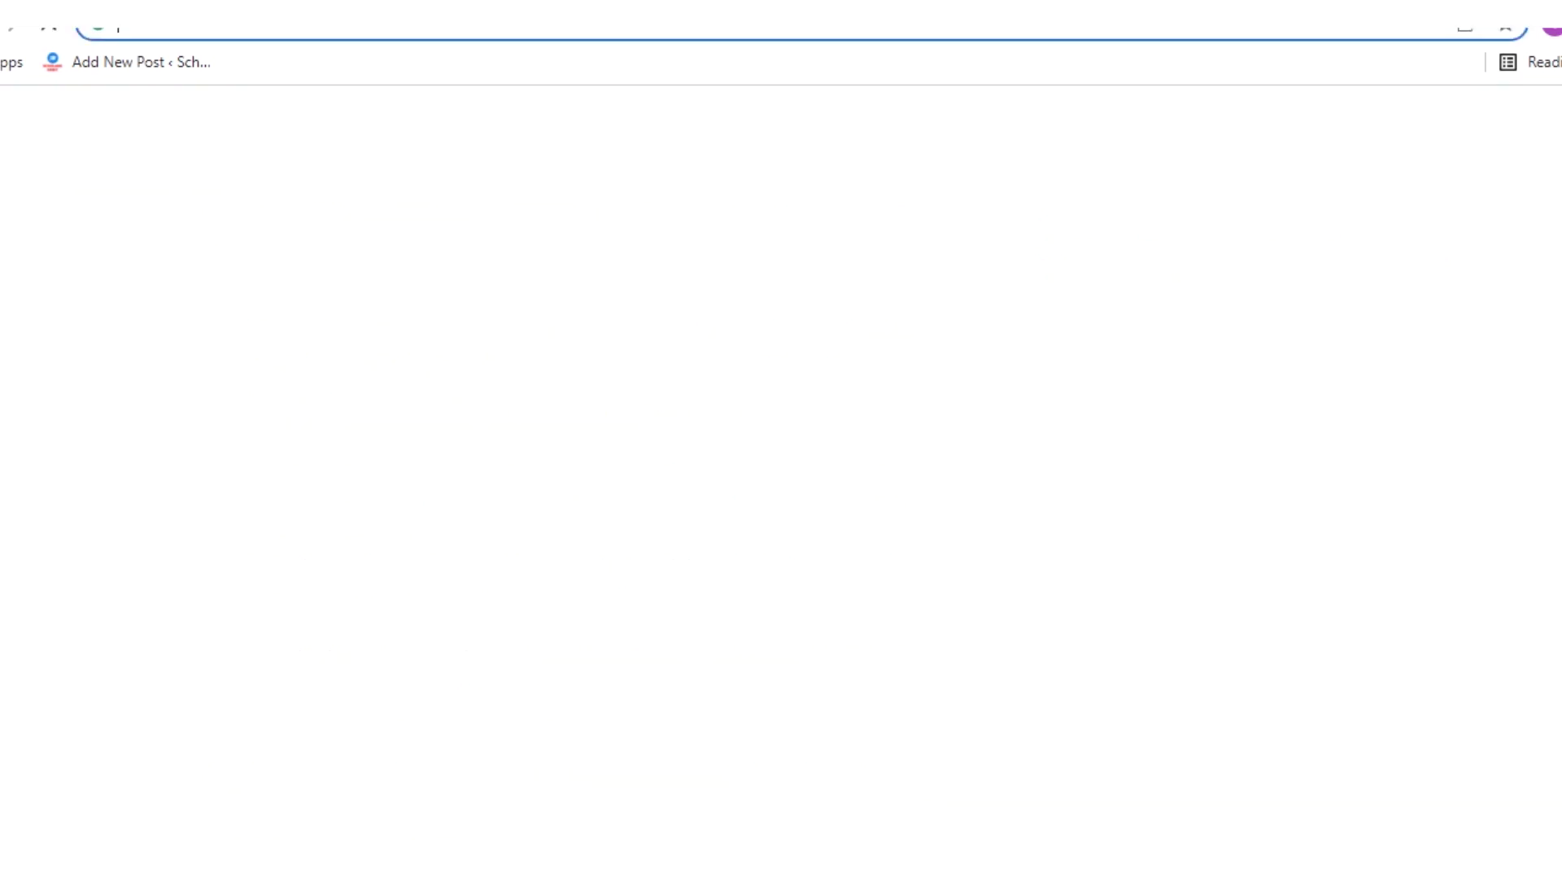
text(goo)
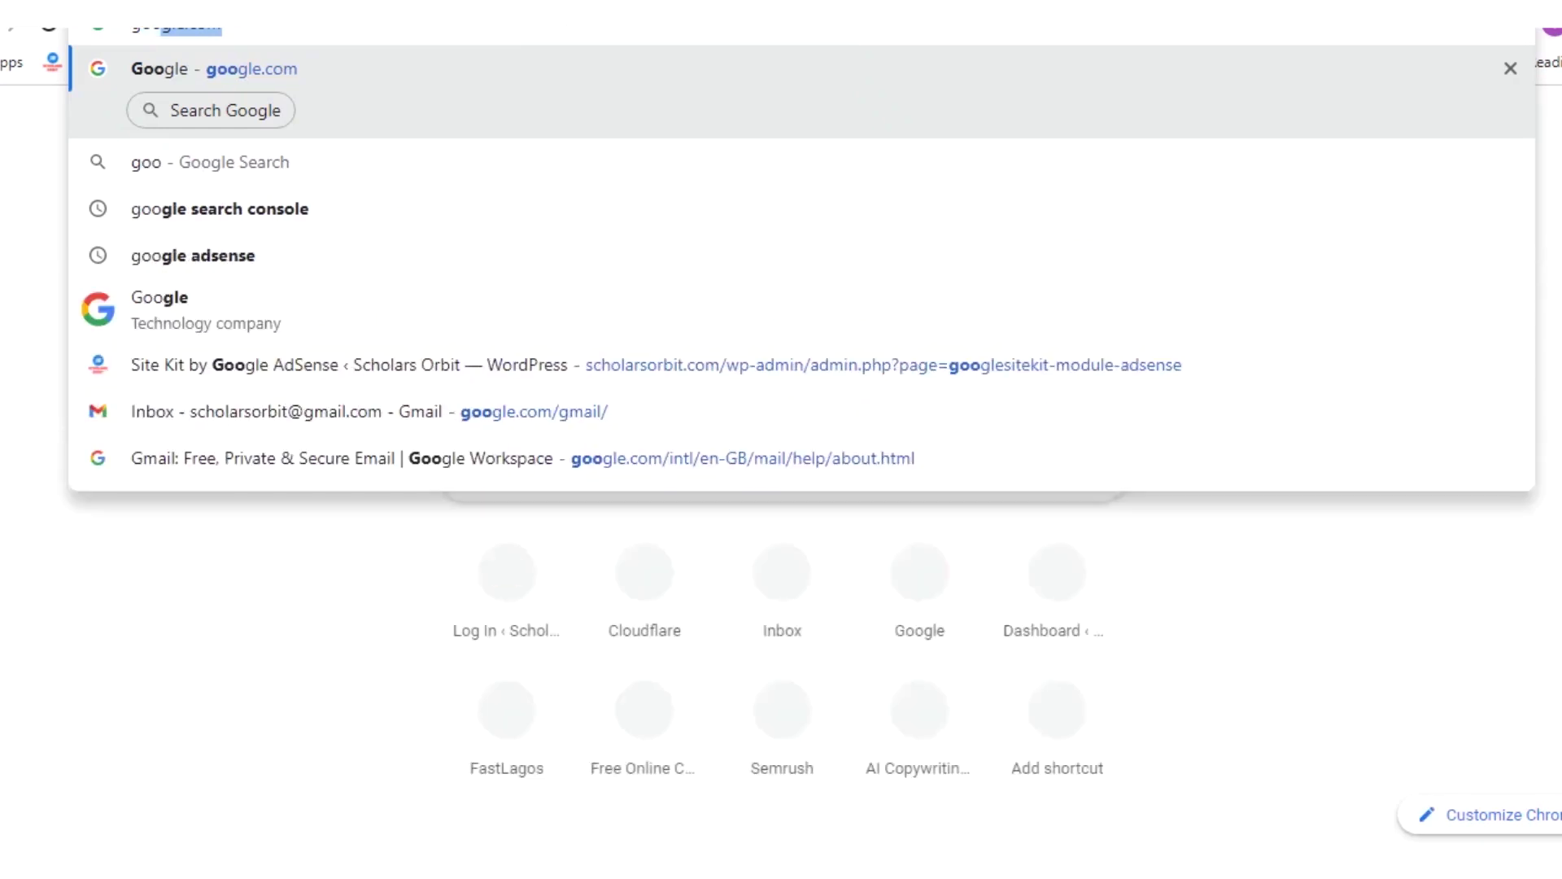
key(Return)
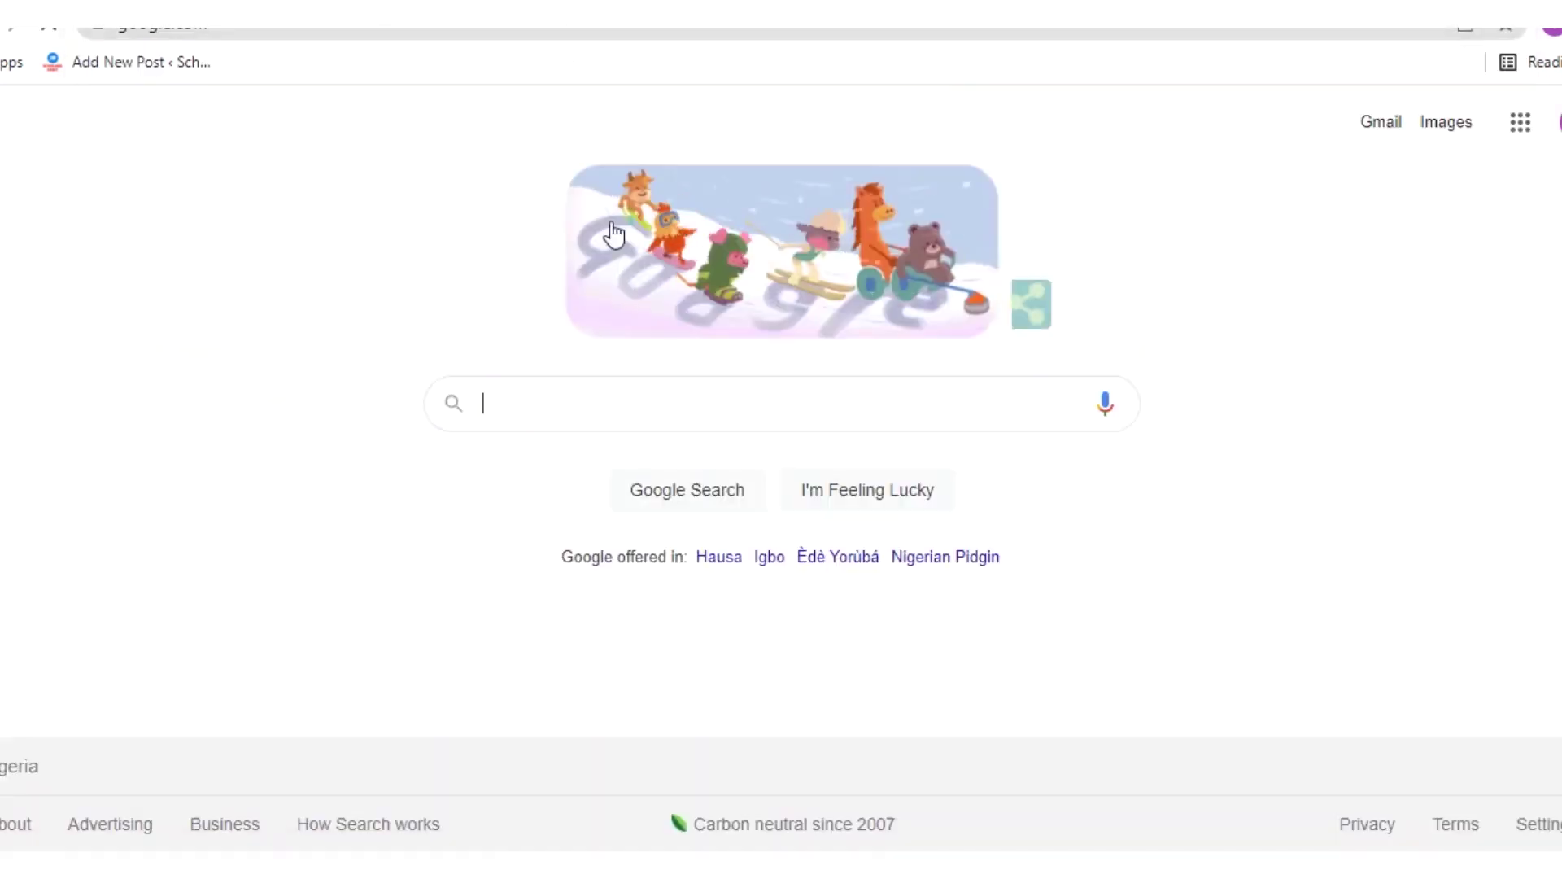
text(chr)
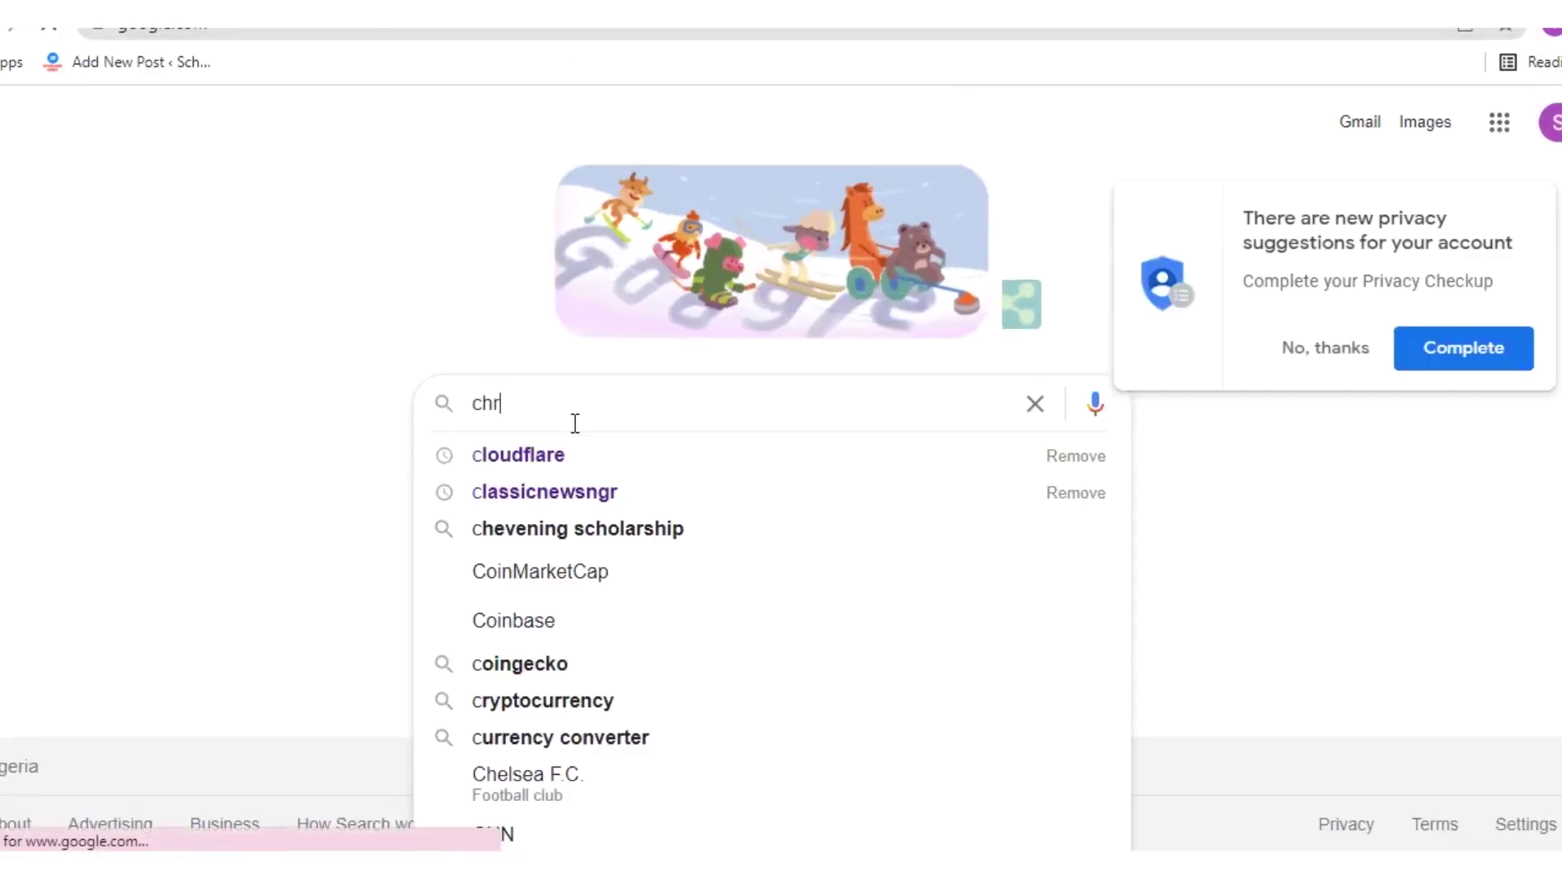
text(ome)
key(Down)
key(Return)
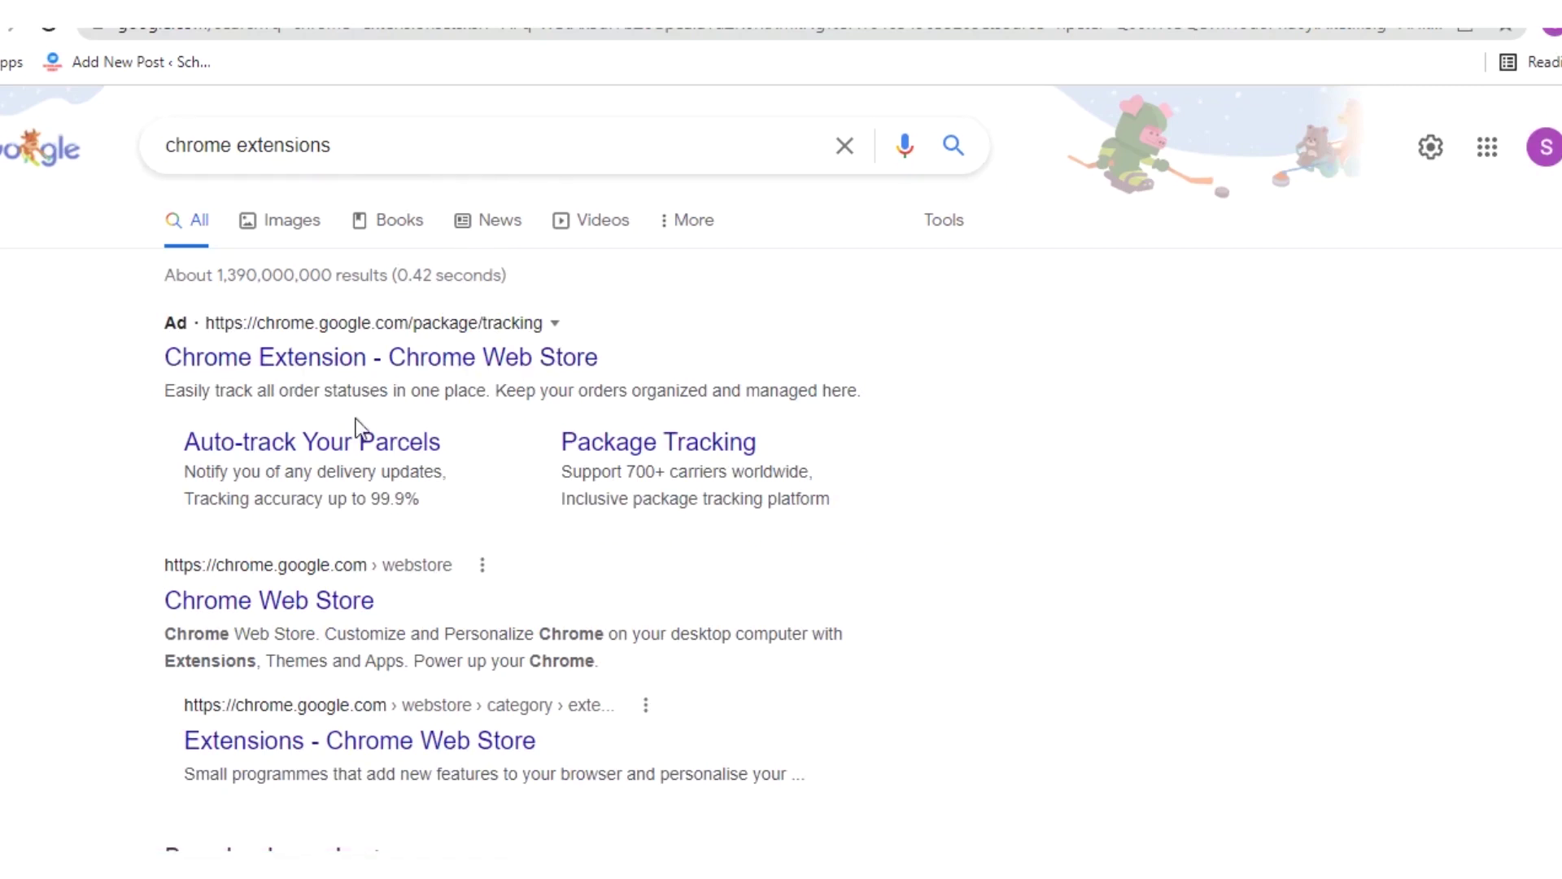
Open the Chrome Web Store from the search results and search its extensions for "simple allow copy"
click(345, 579)
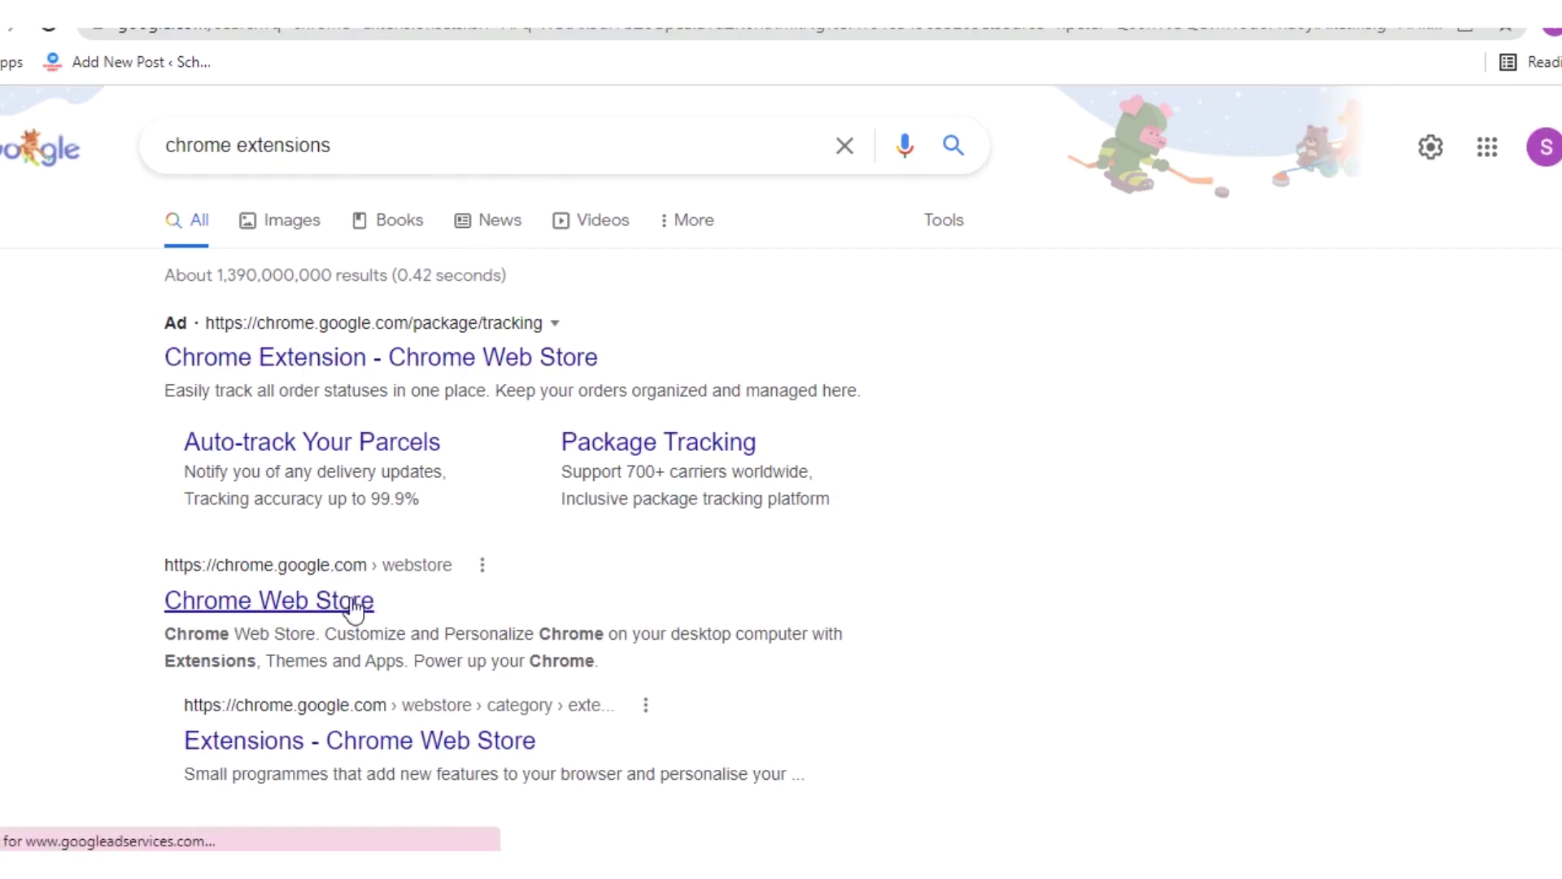
click(241, 609)
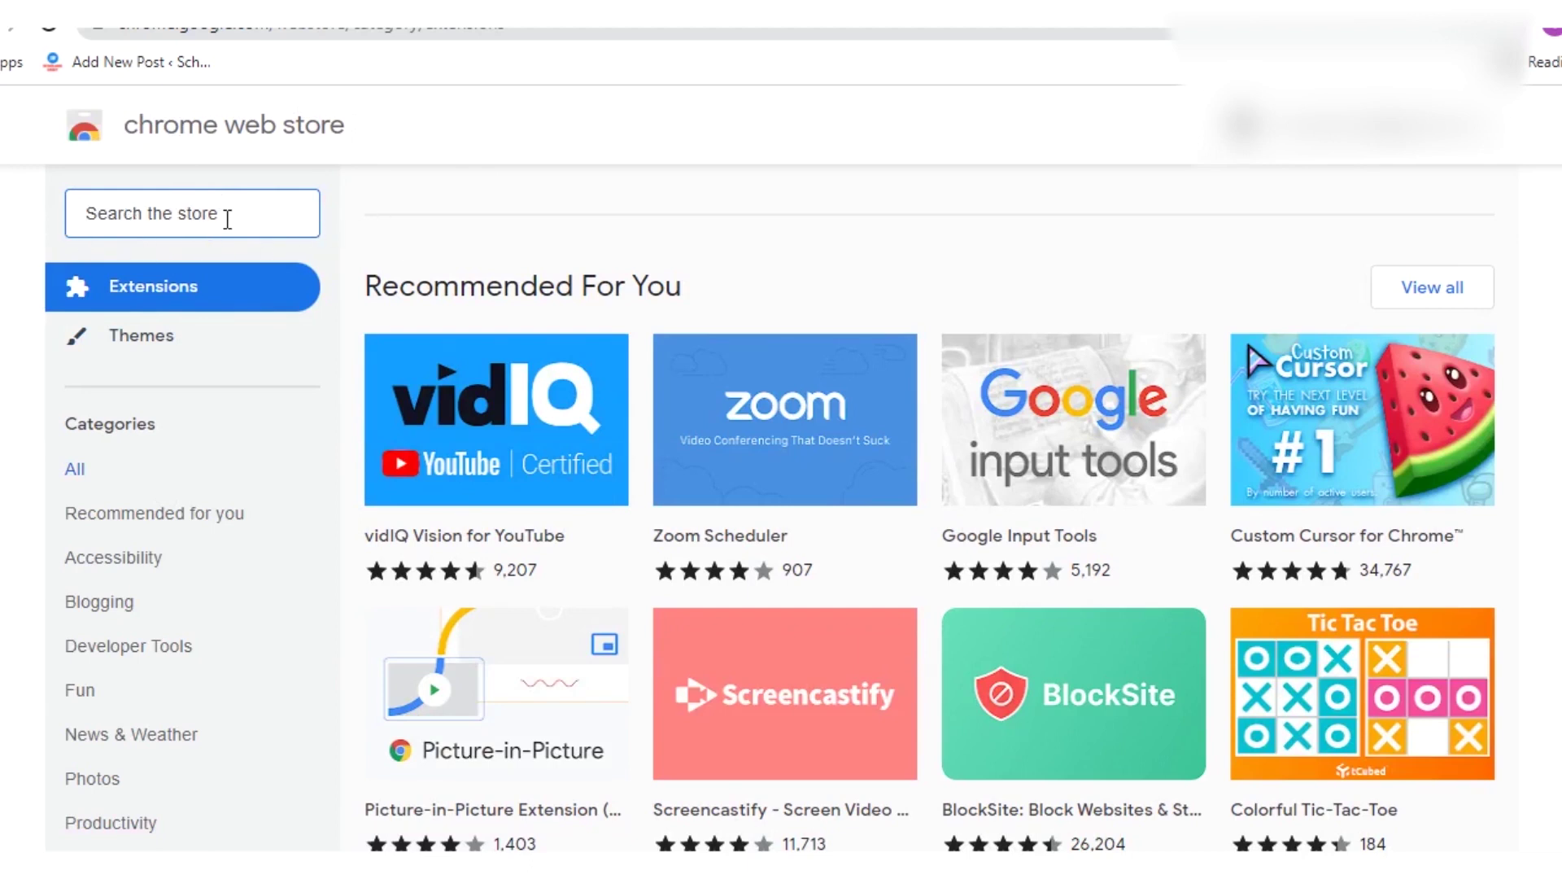
text(sim)
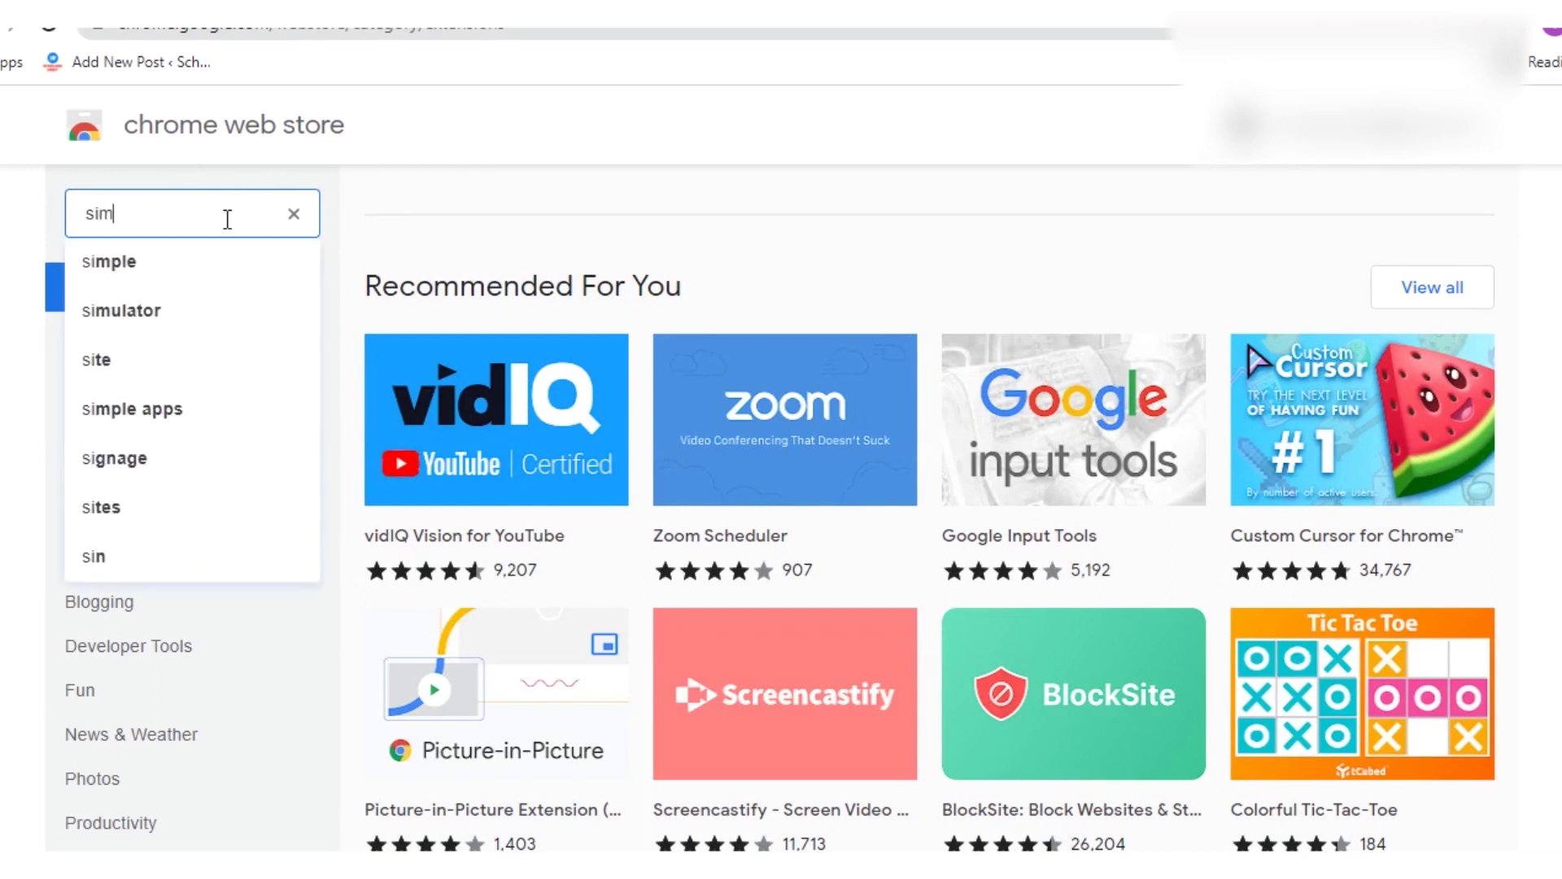
text(ple )
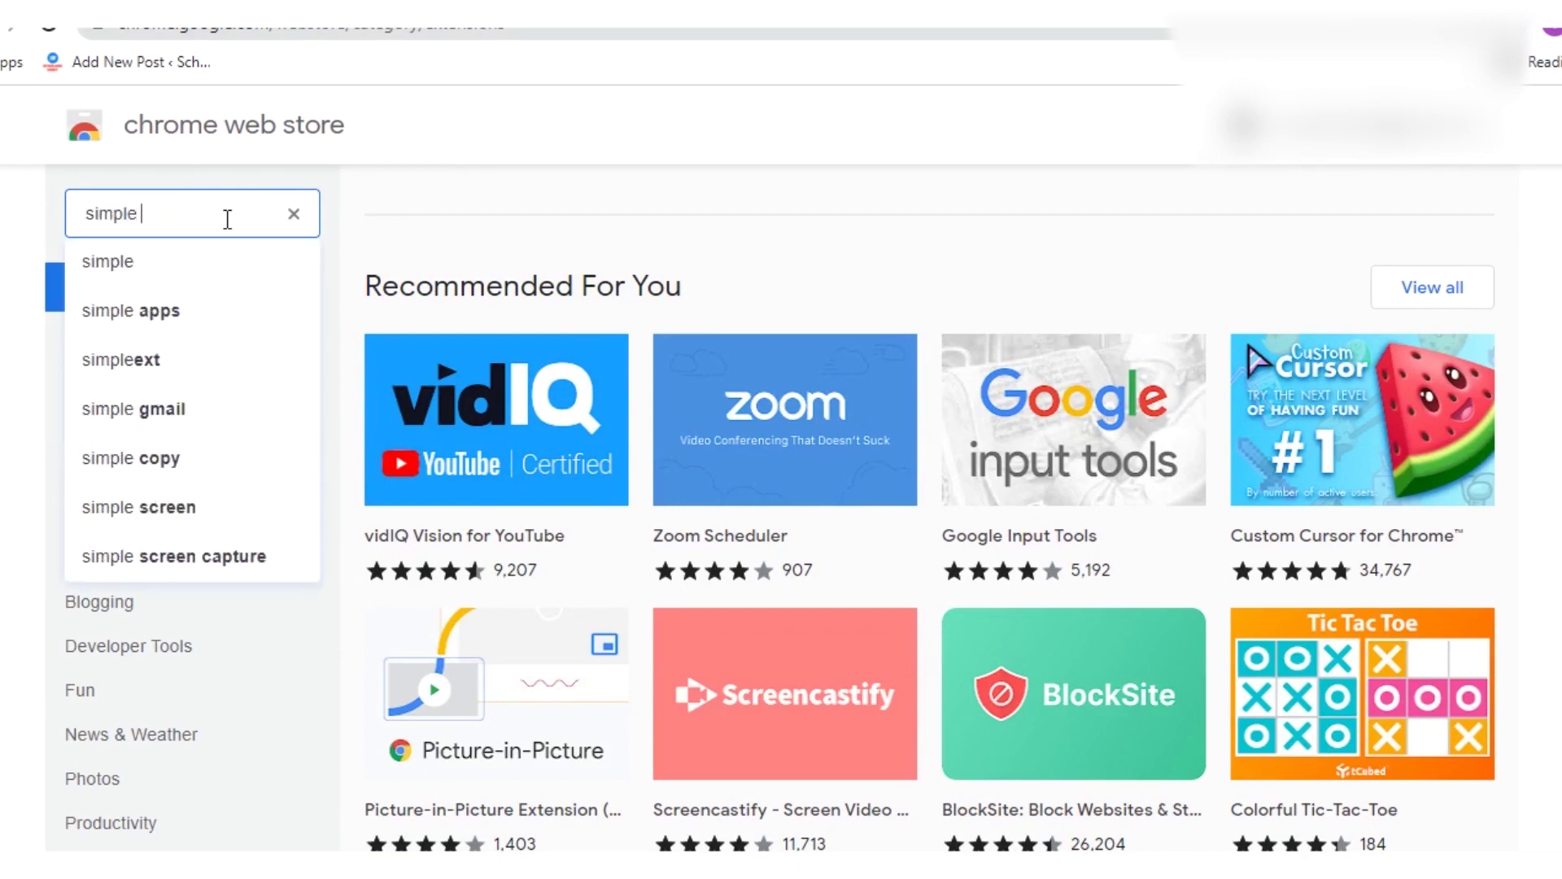
text(allow c)
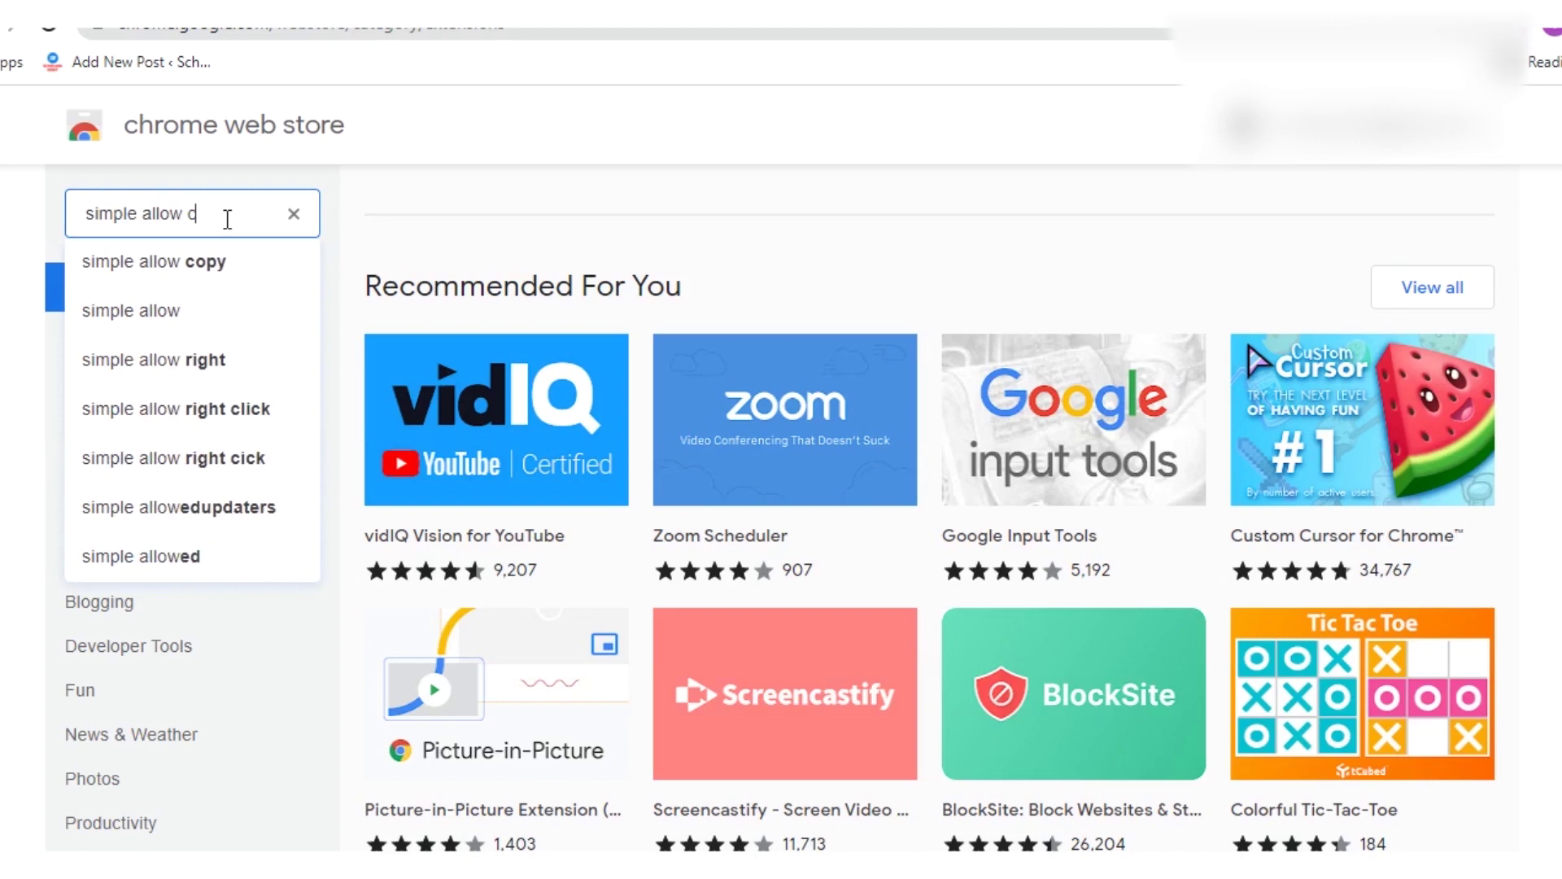
text(opy)
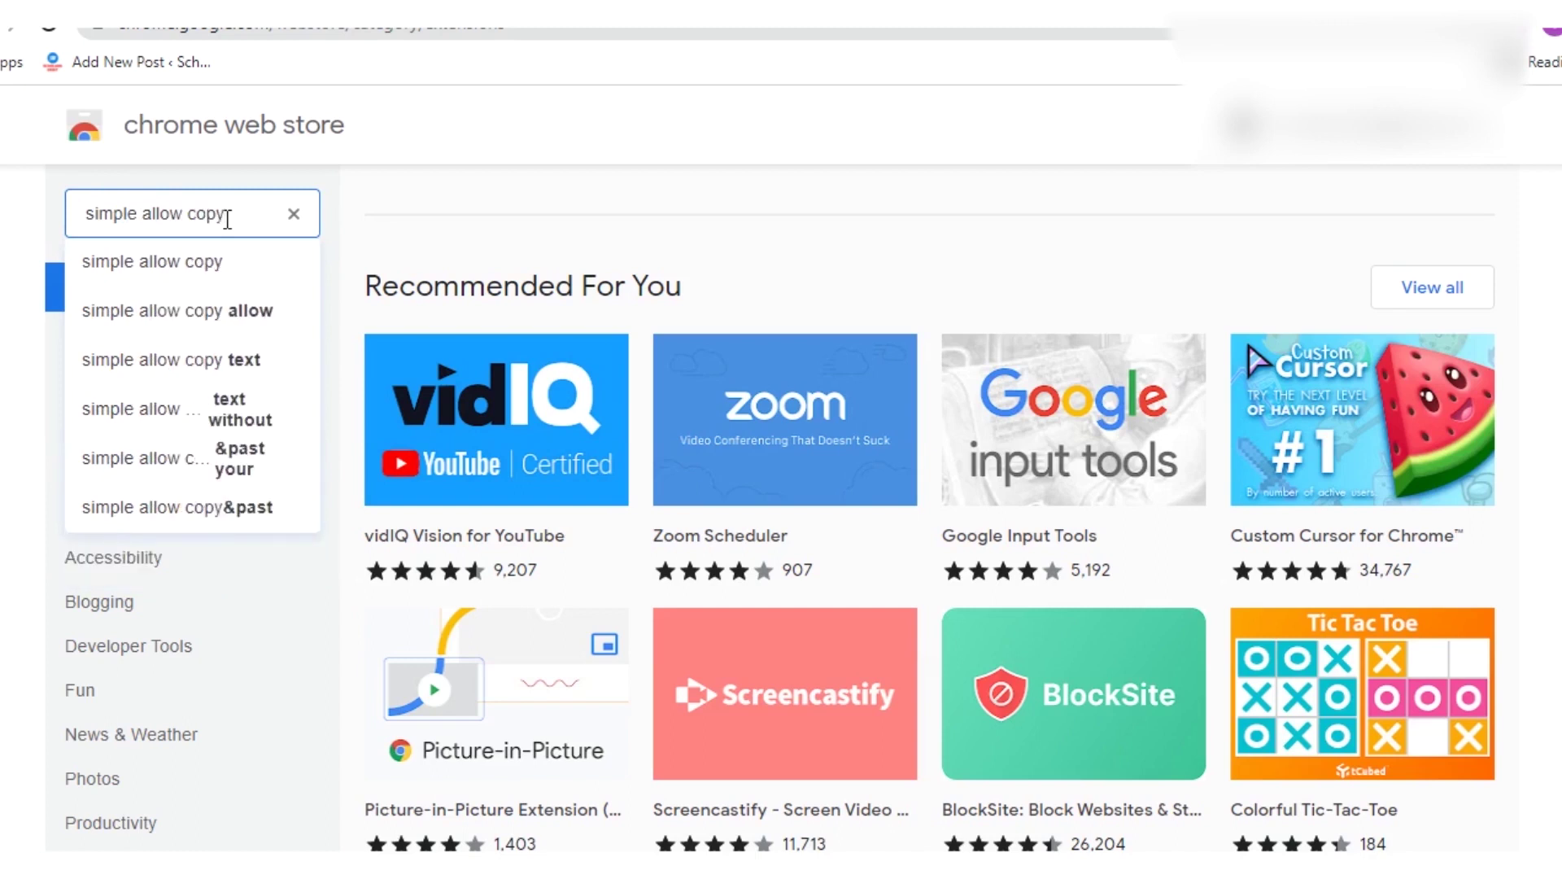
key(Return)
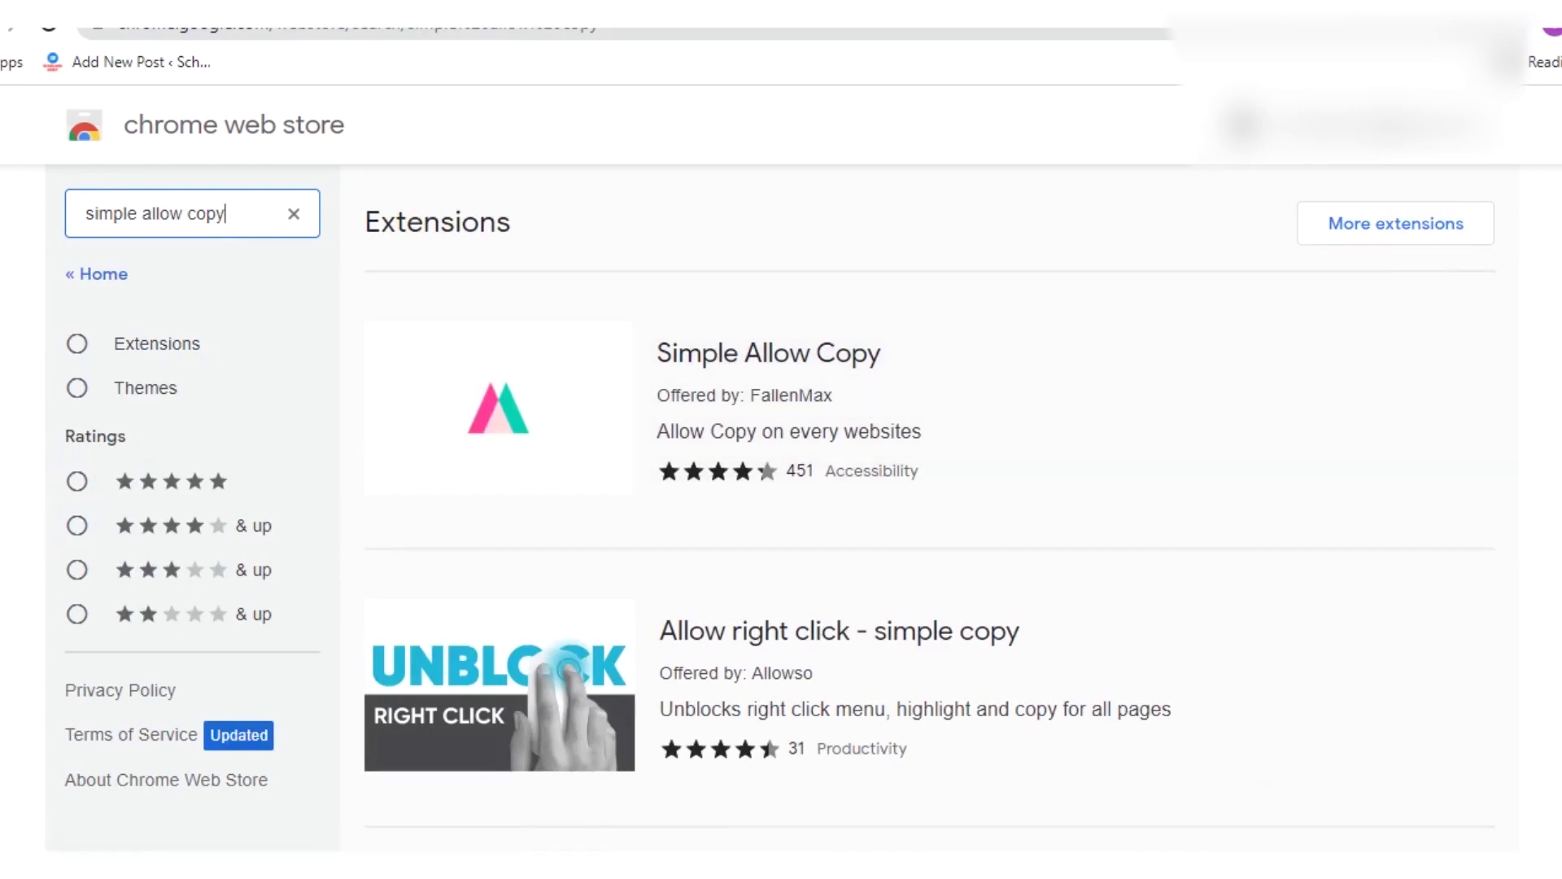
Open the Simple Allow Copy extension by FallenMax, install it in Chrome, and dismiss the installation notice
scroll(795, 837, down, 5)
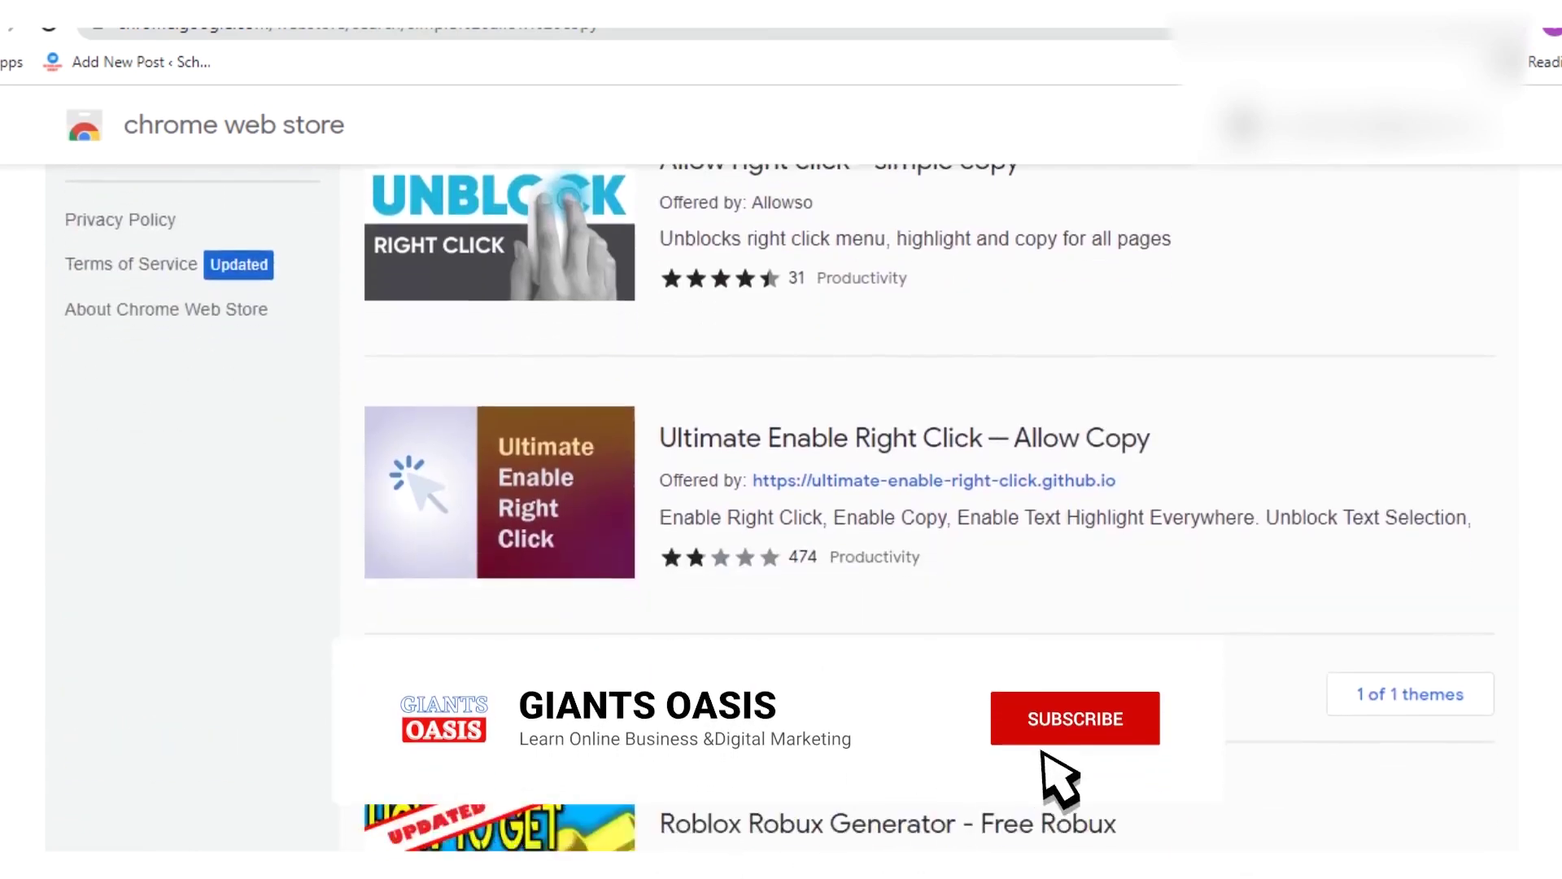
scroll(832, 375, up, 5)
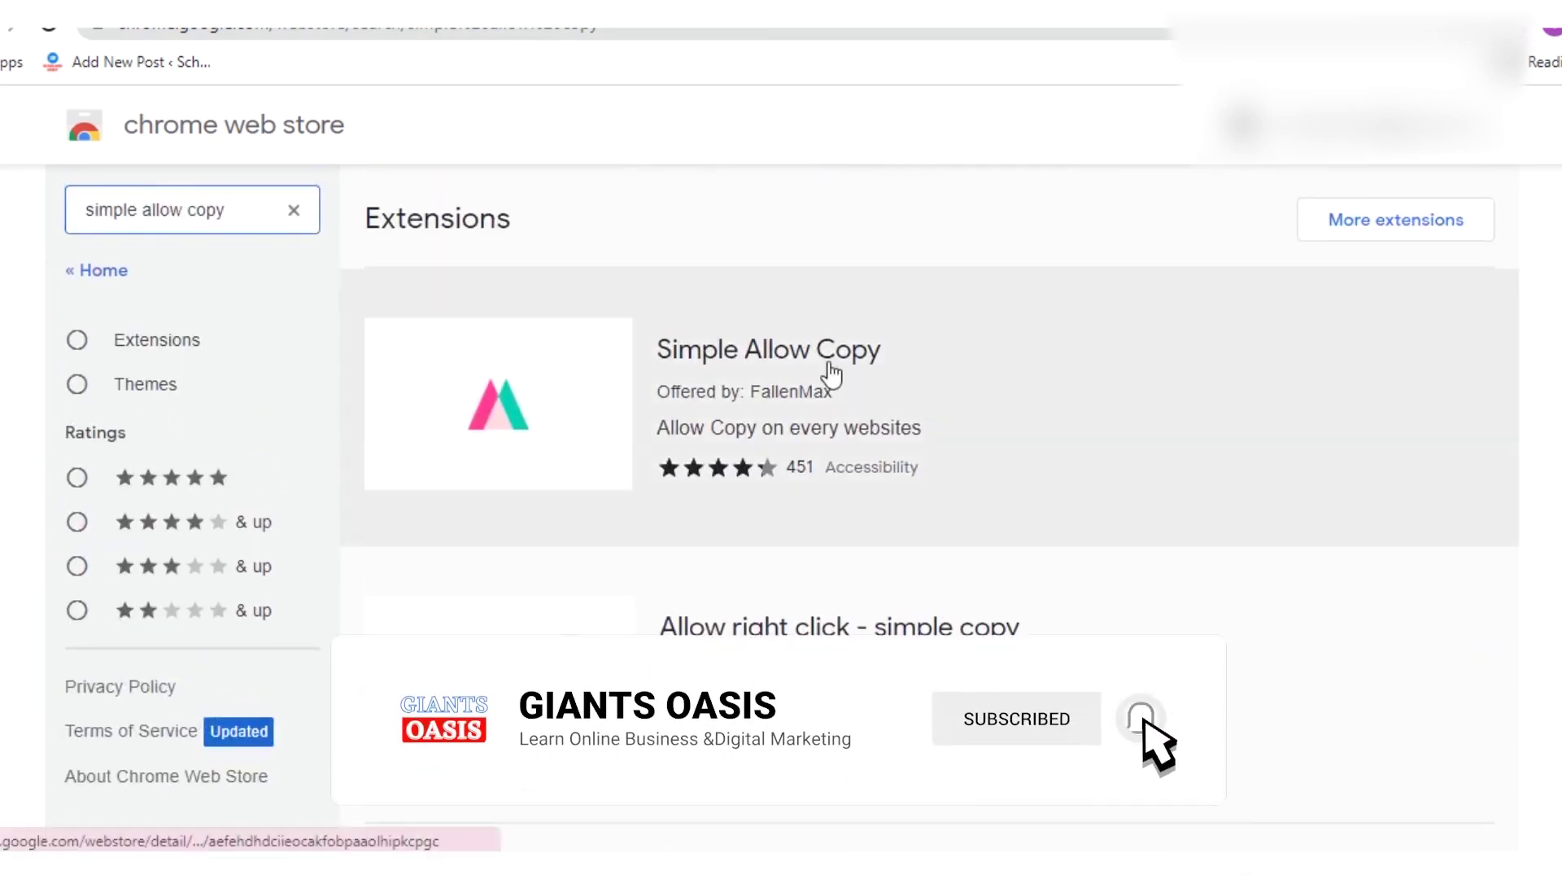
click(774, 358)
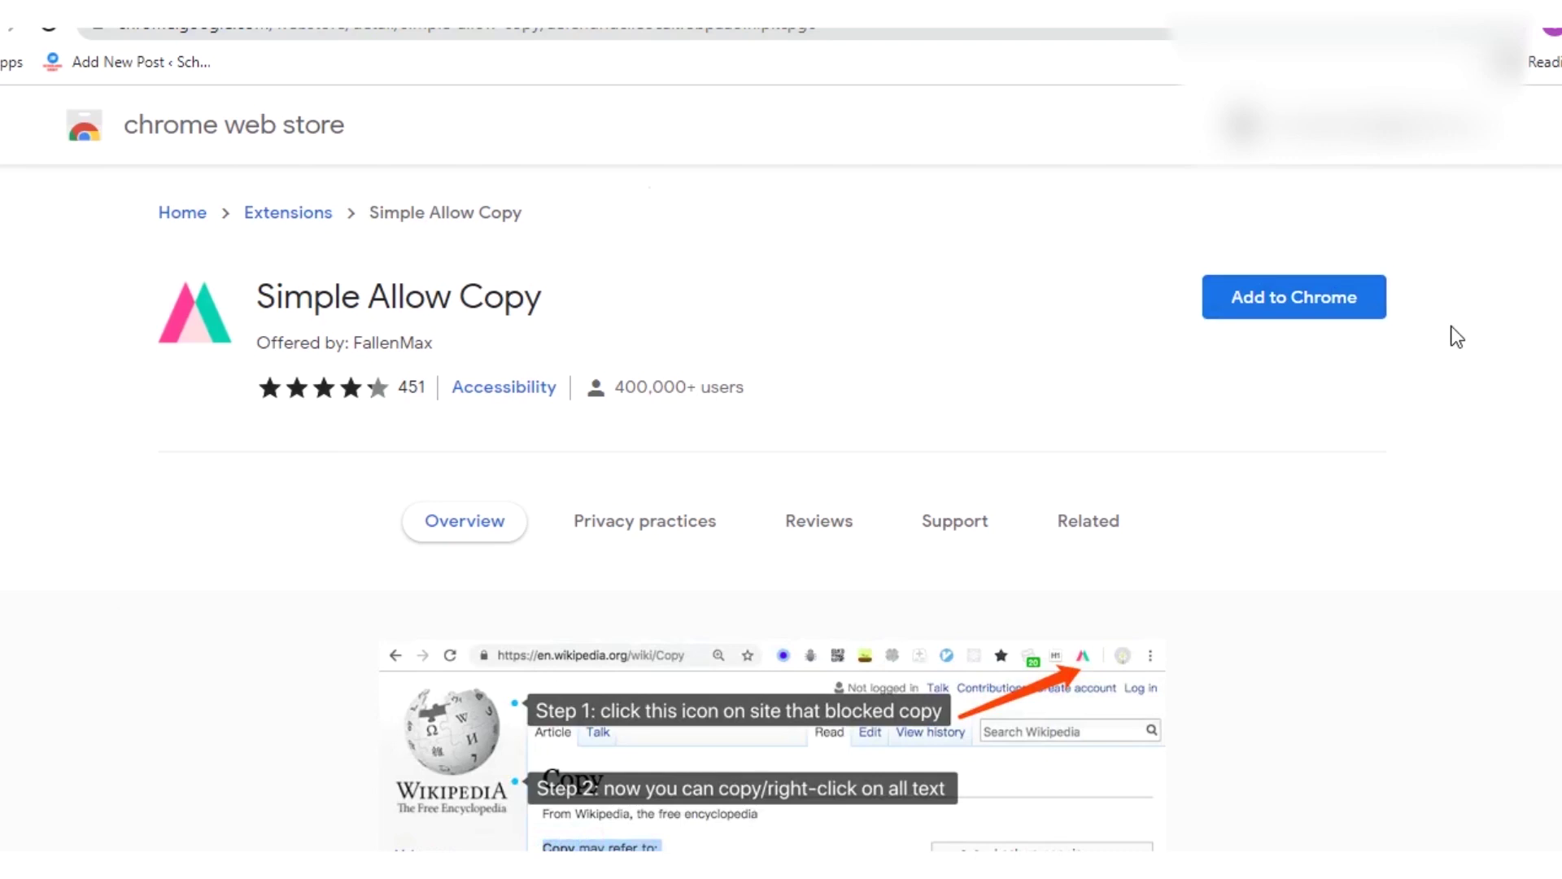
click(1280, 312)
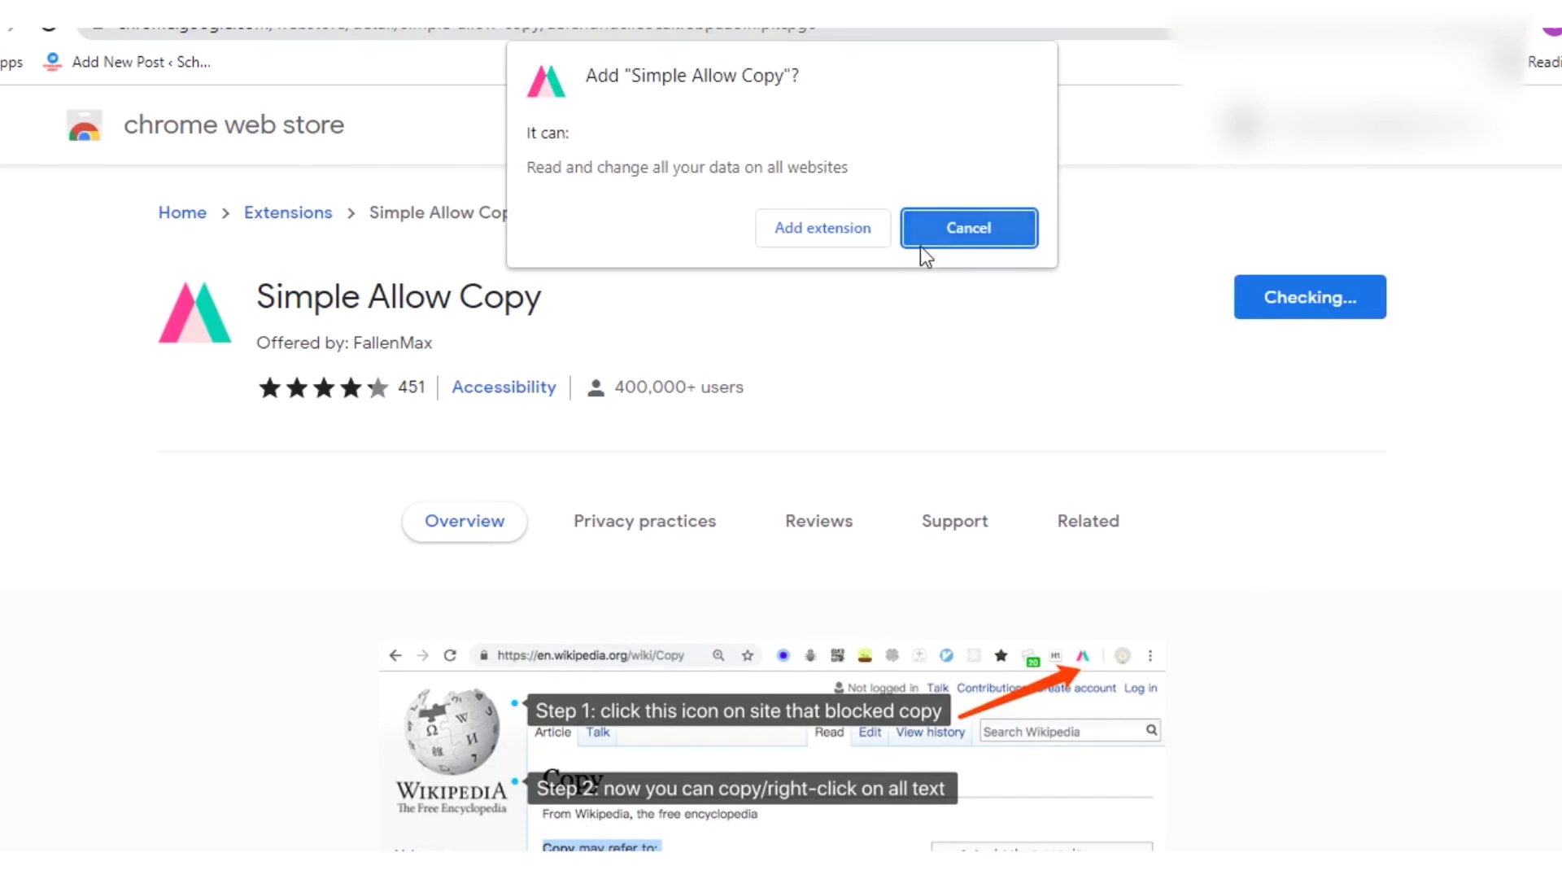
click(848, 236)
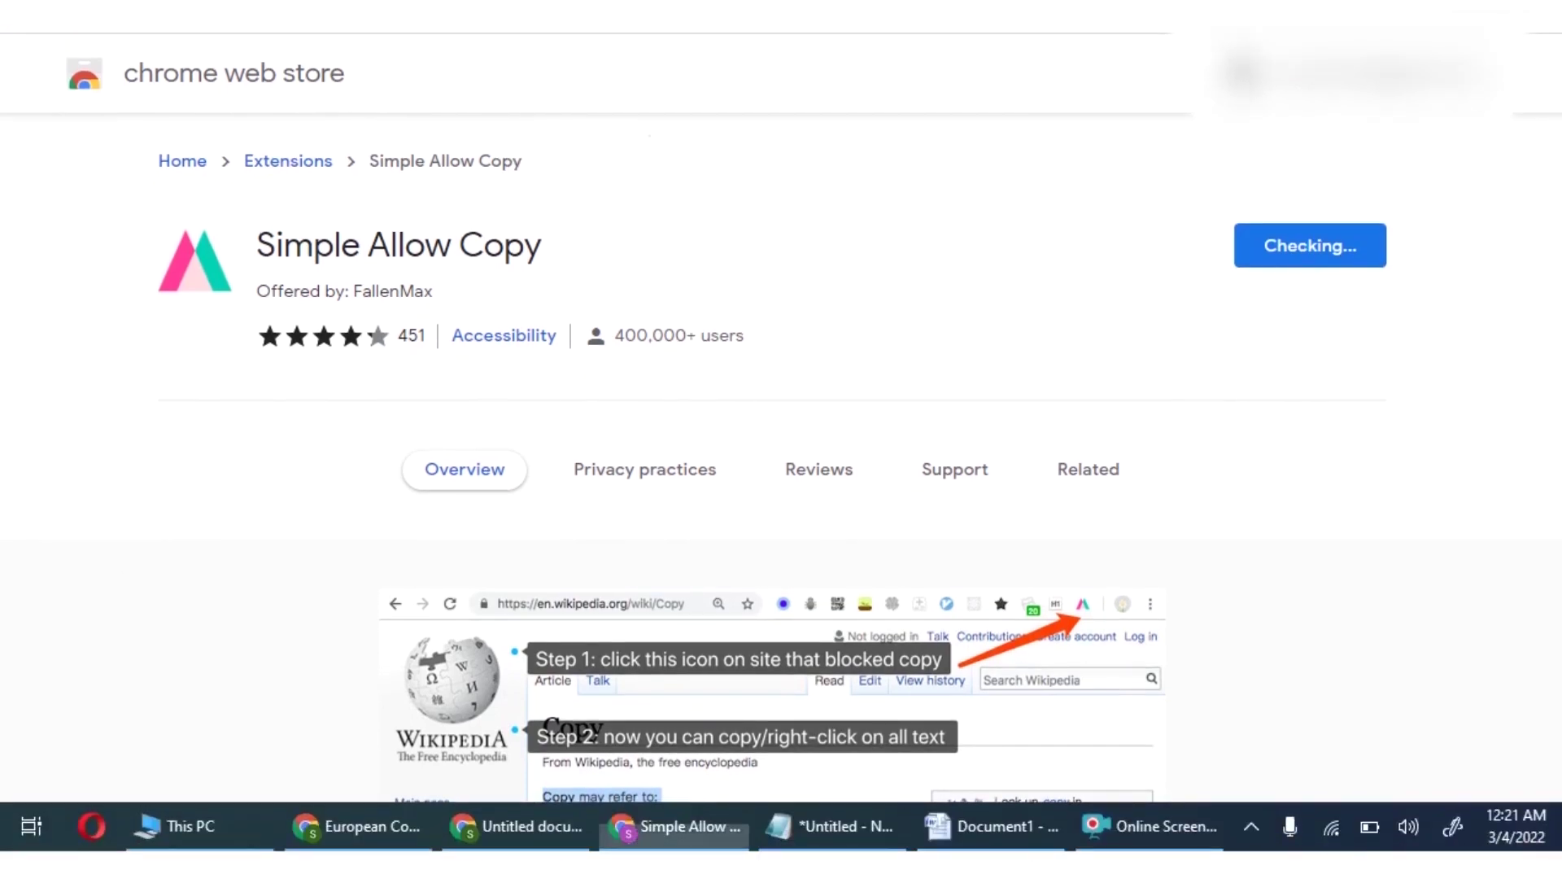
click(1088, 469)
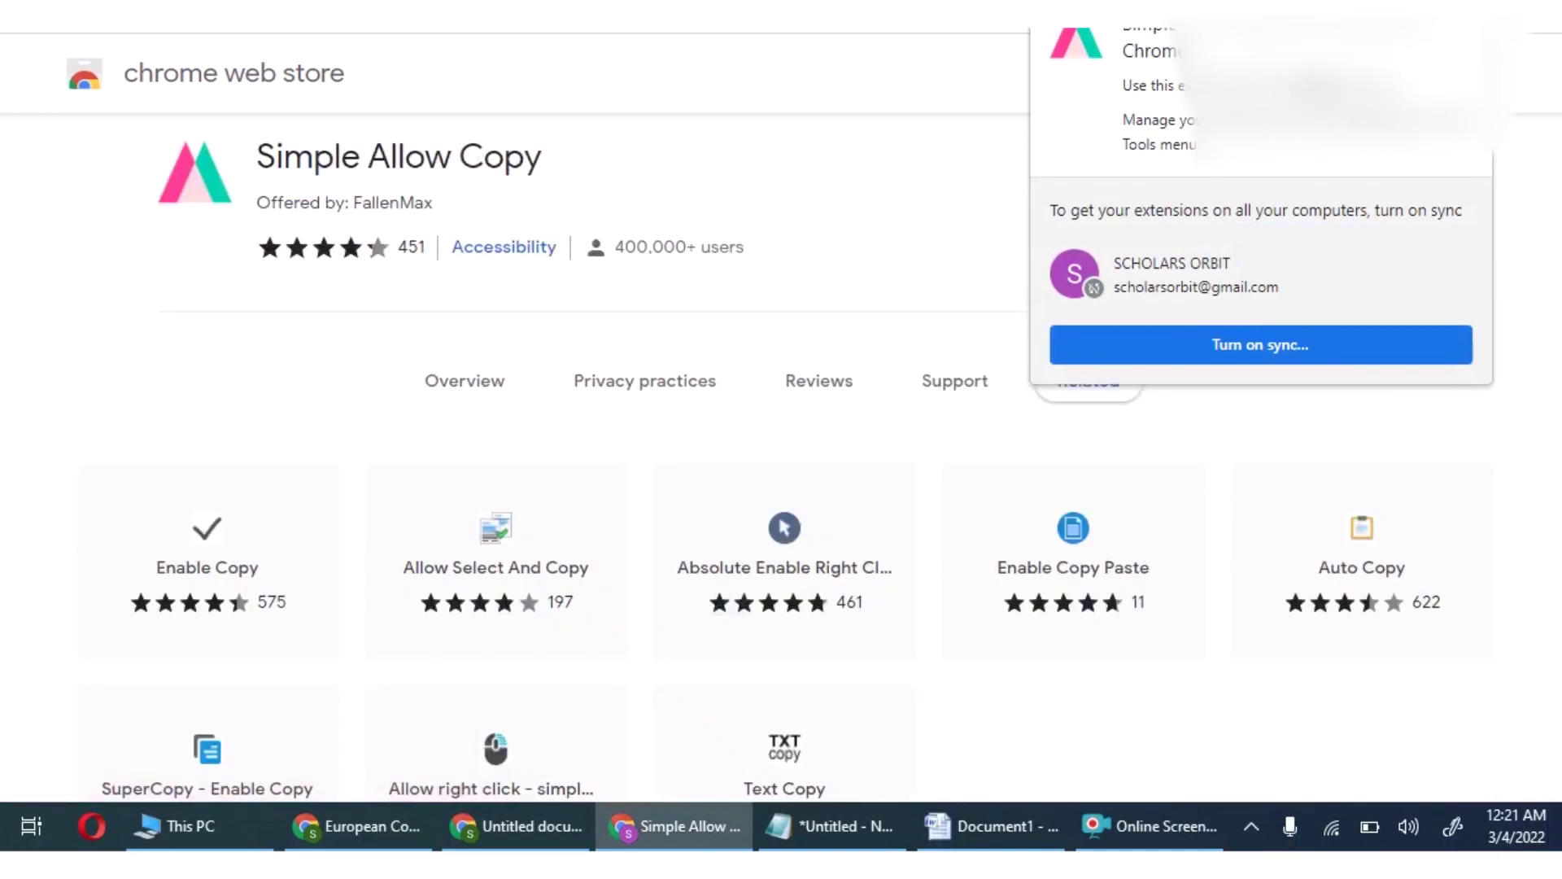
click(892, 210)
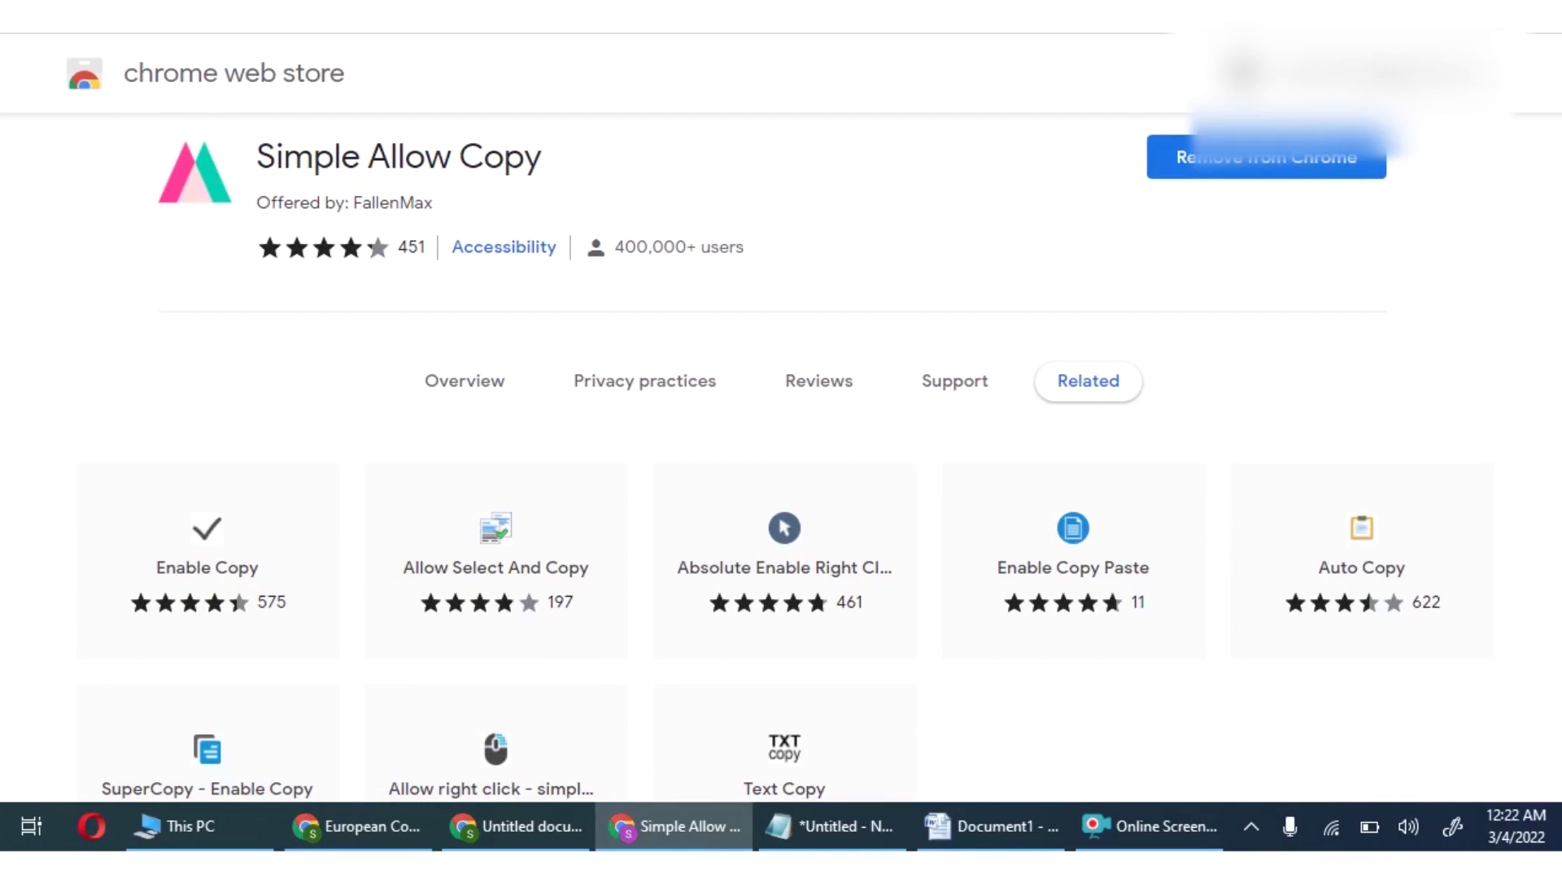
Test the context menu on the Canada visa lottery article and the astronomy competition article, dismissing any copy-protection alert
key(ctrl+Tab)
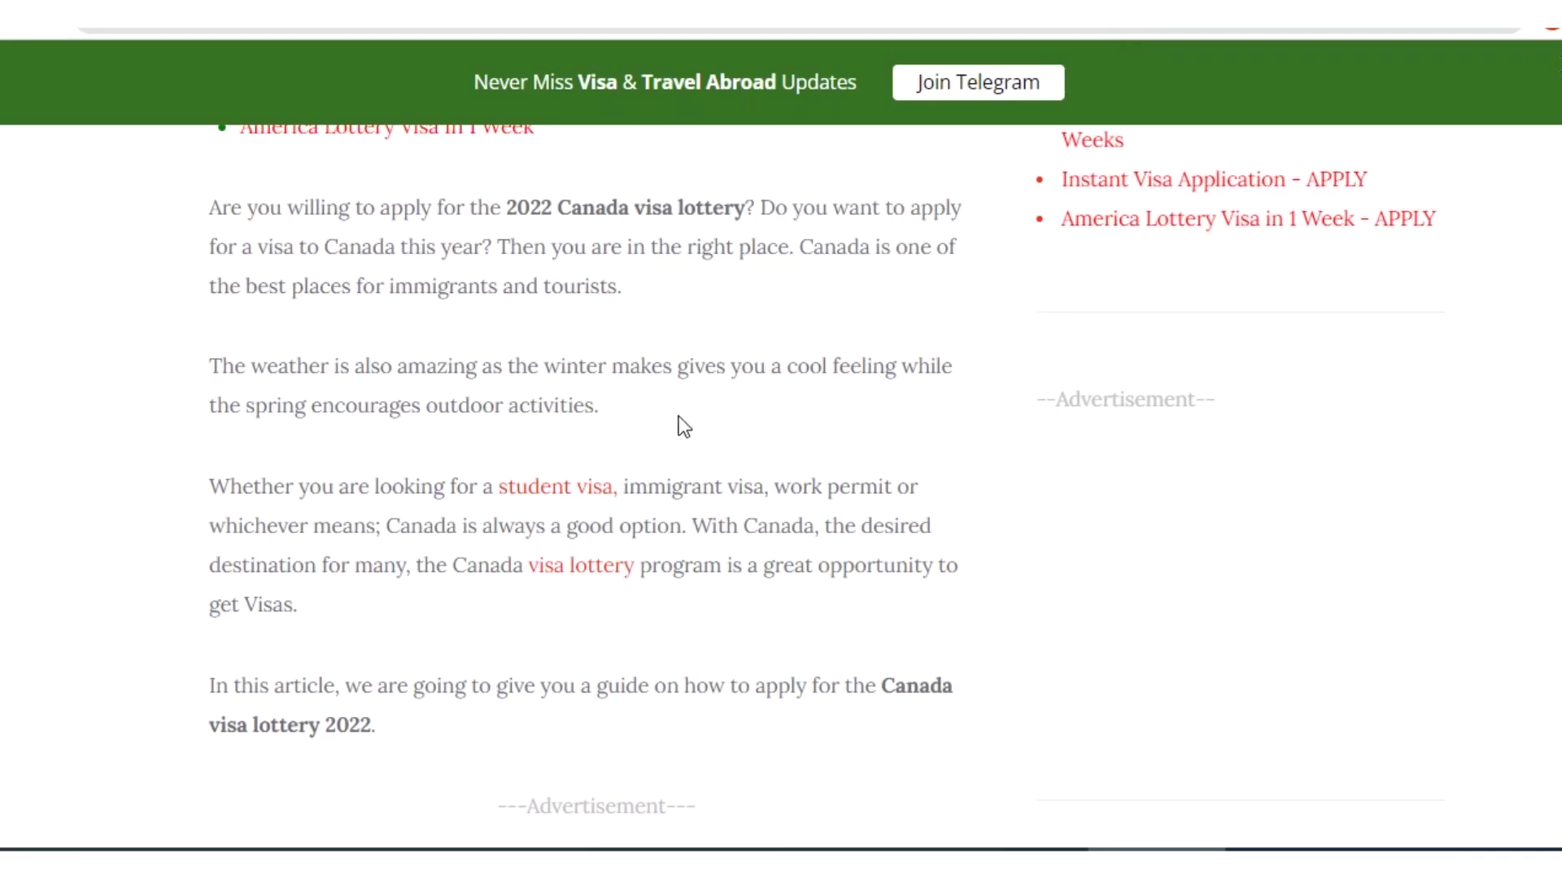
right_click(623, 416)
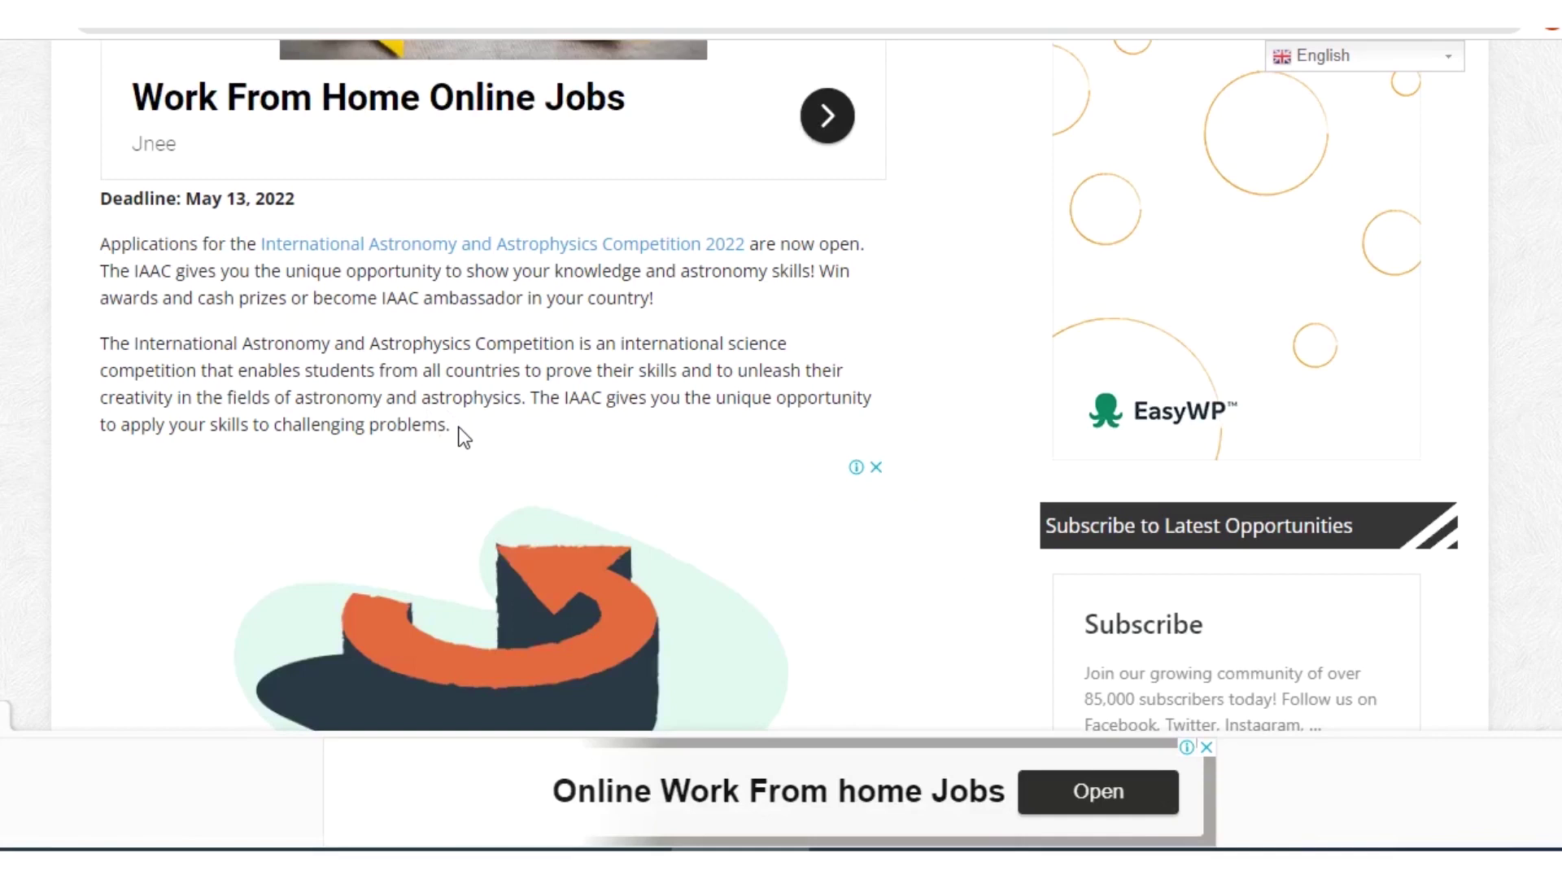
right_click(550, 356)
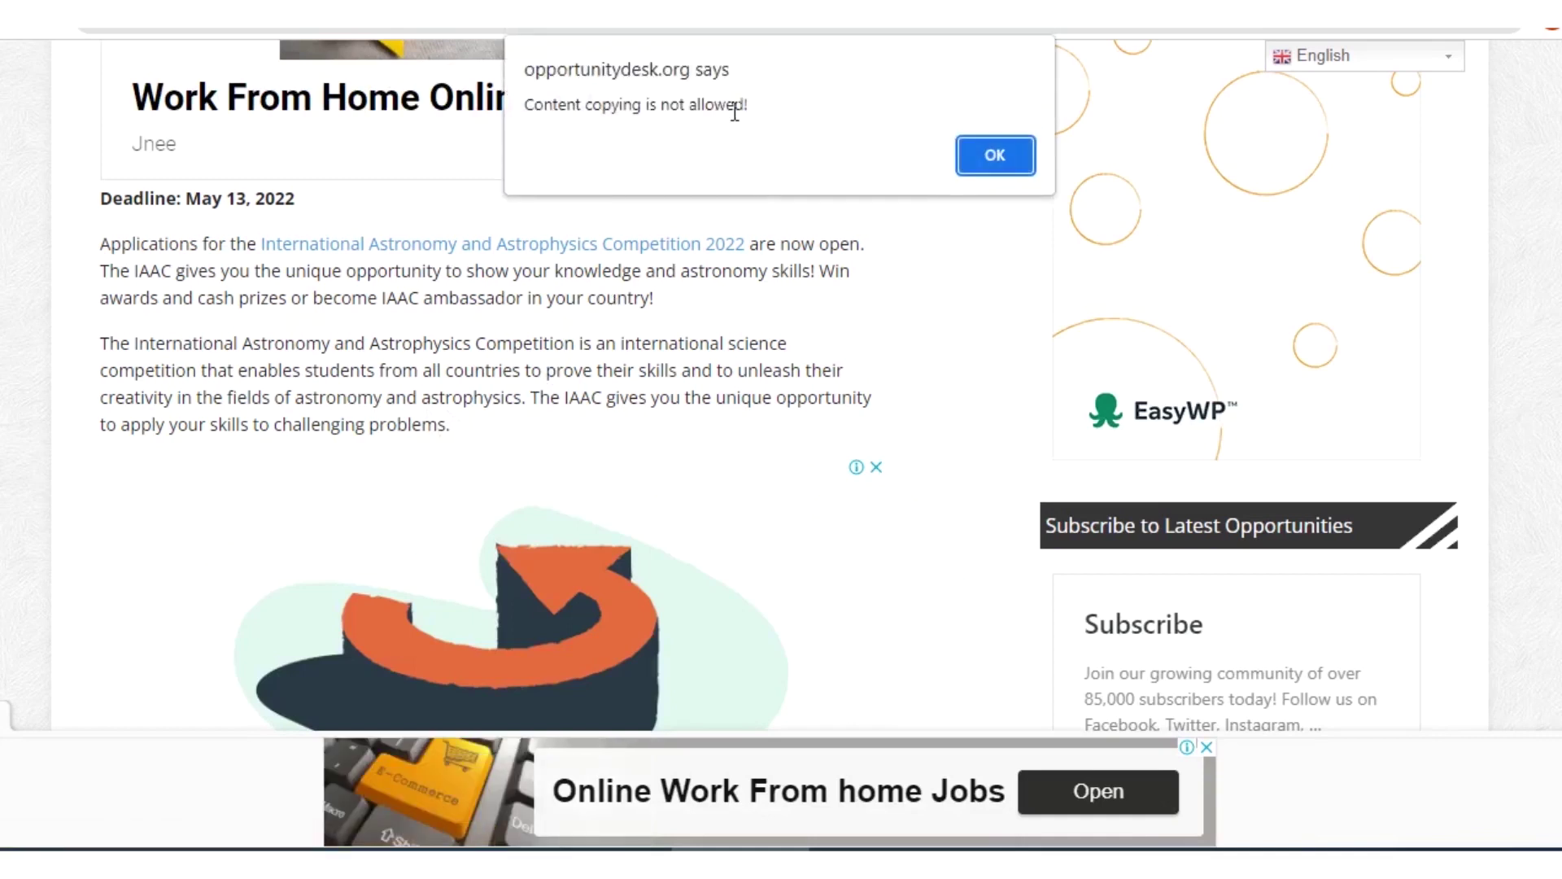
click(988, 156)
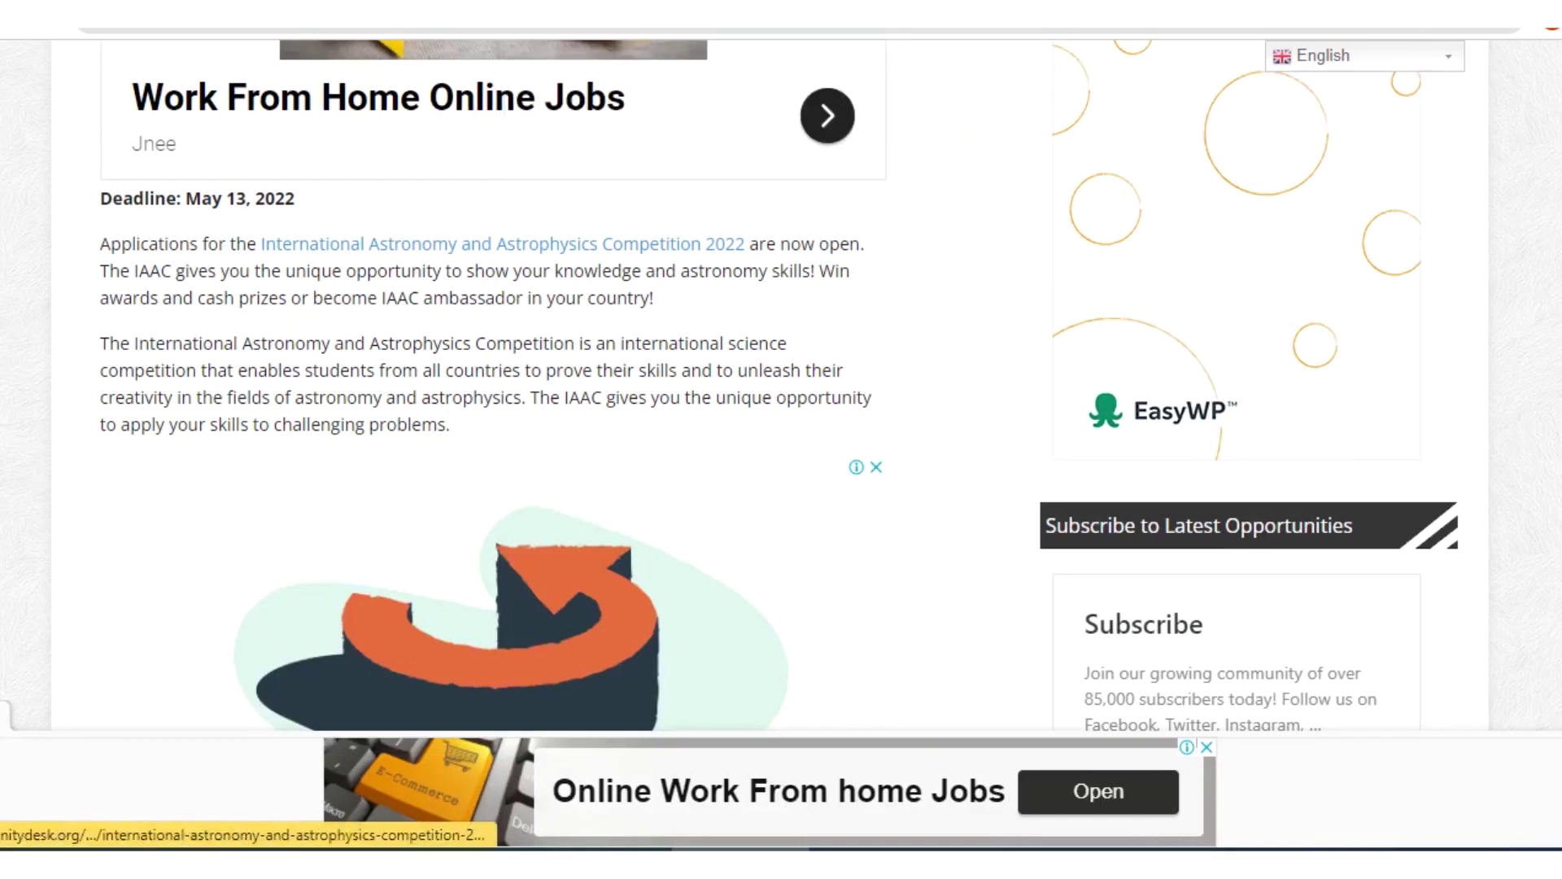
Pin the Simple Allow Copy extension to the browser and activate it on the astronomy competition page
drag(1525, 201, 1520, 827)
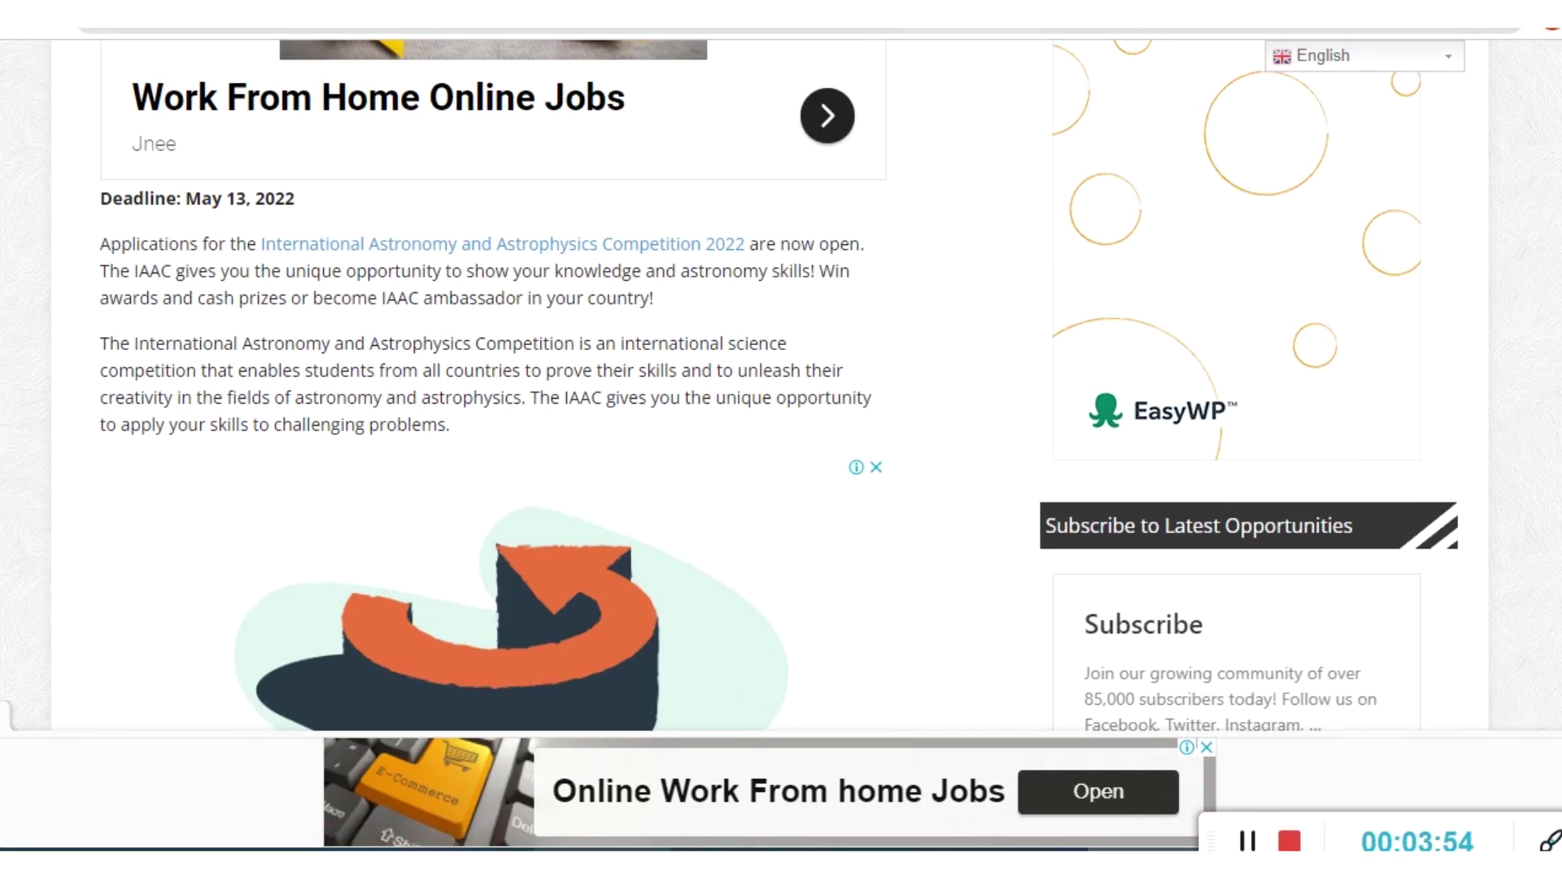
scroll(1070, 317, up, 3)
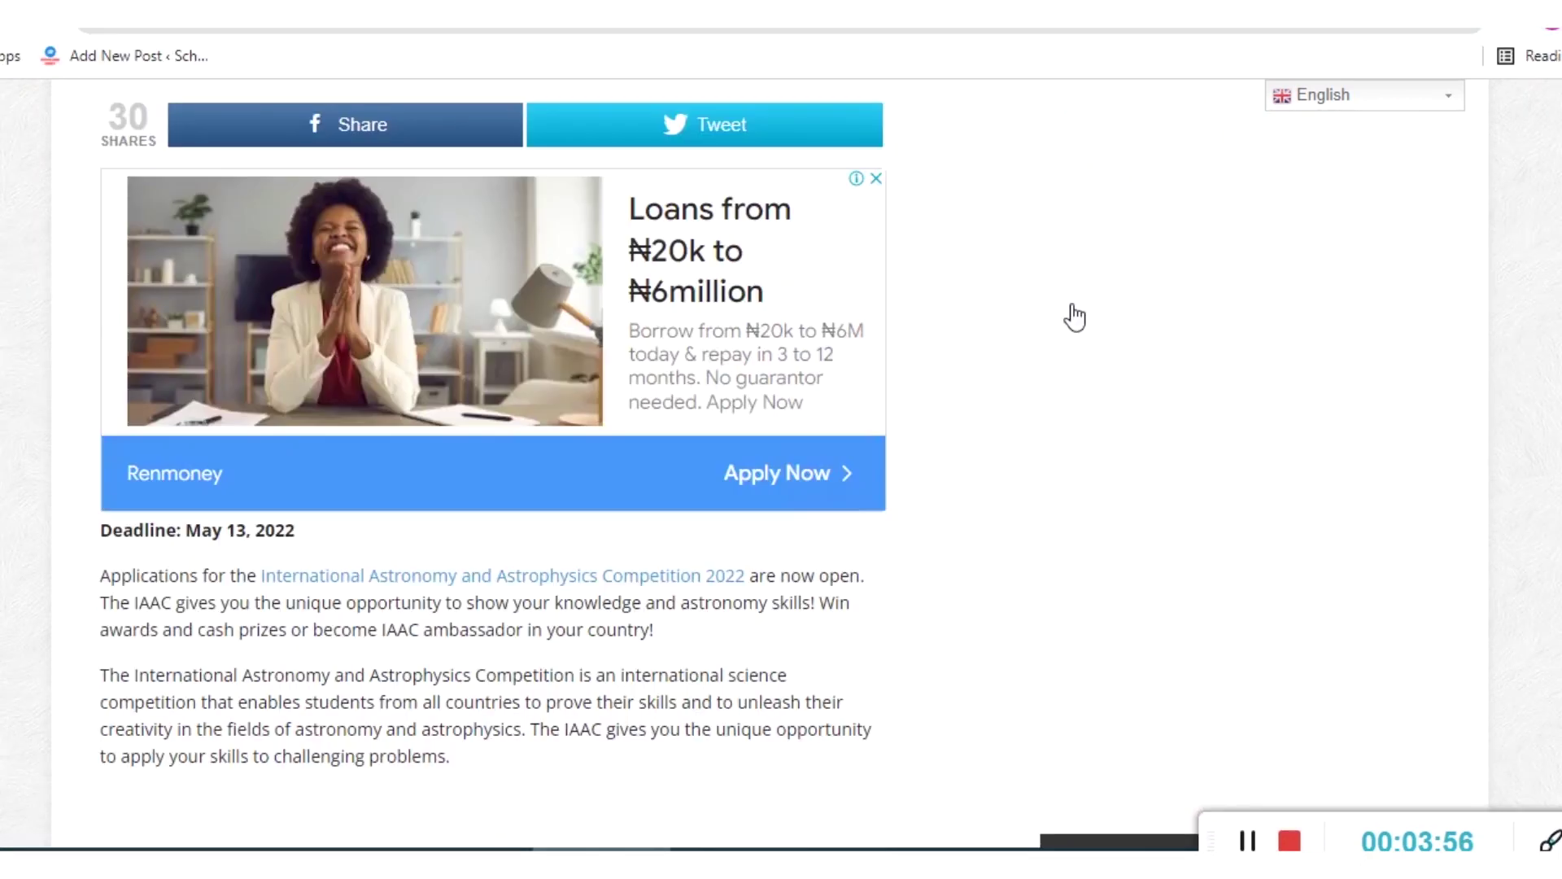
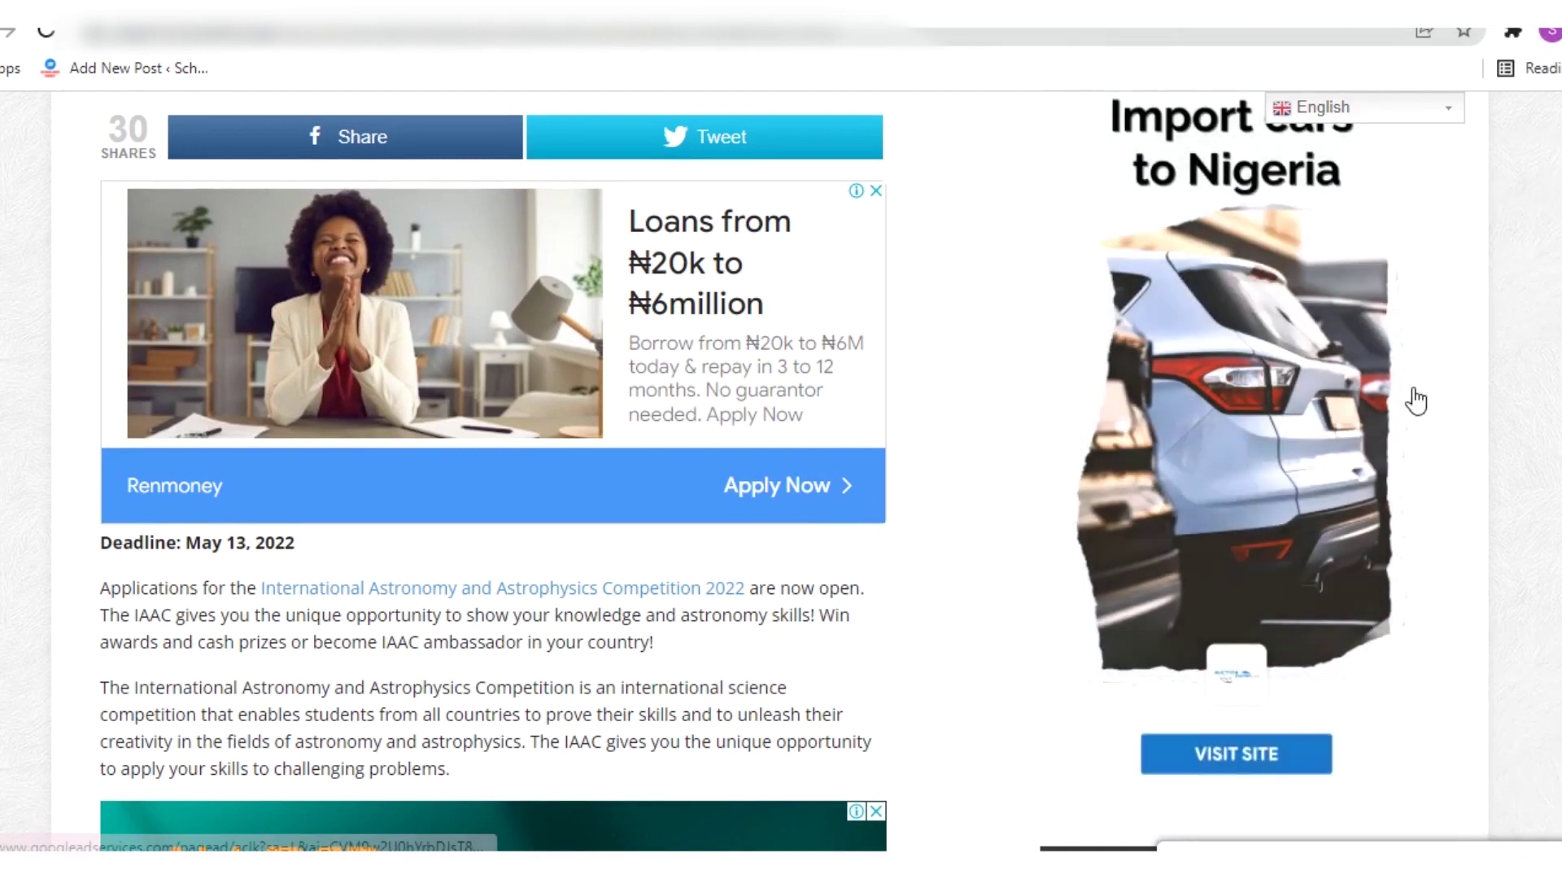
click(1513, 35)
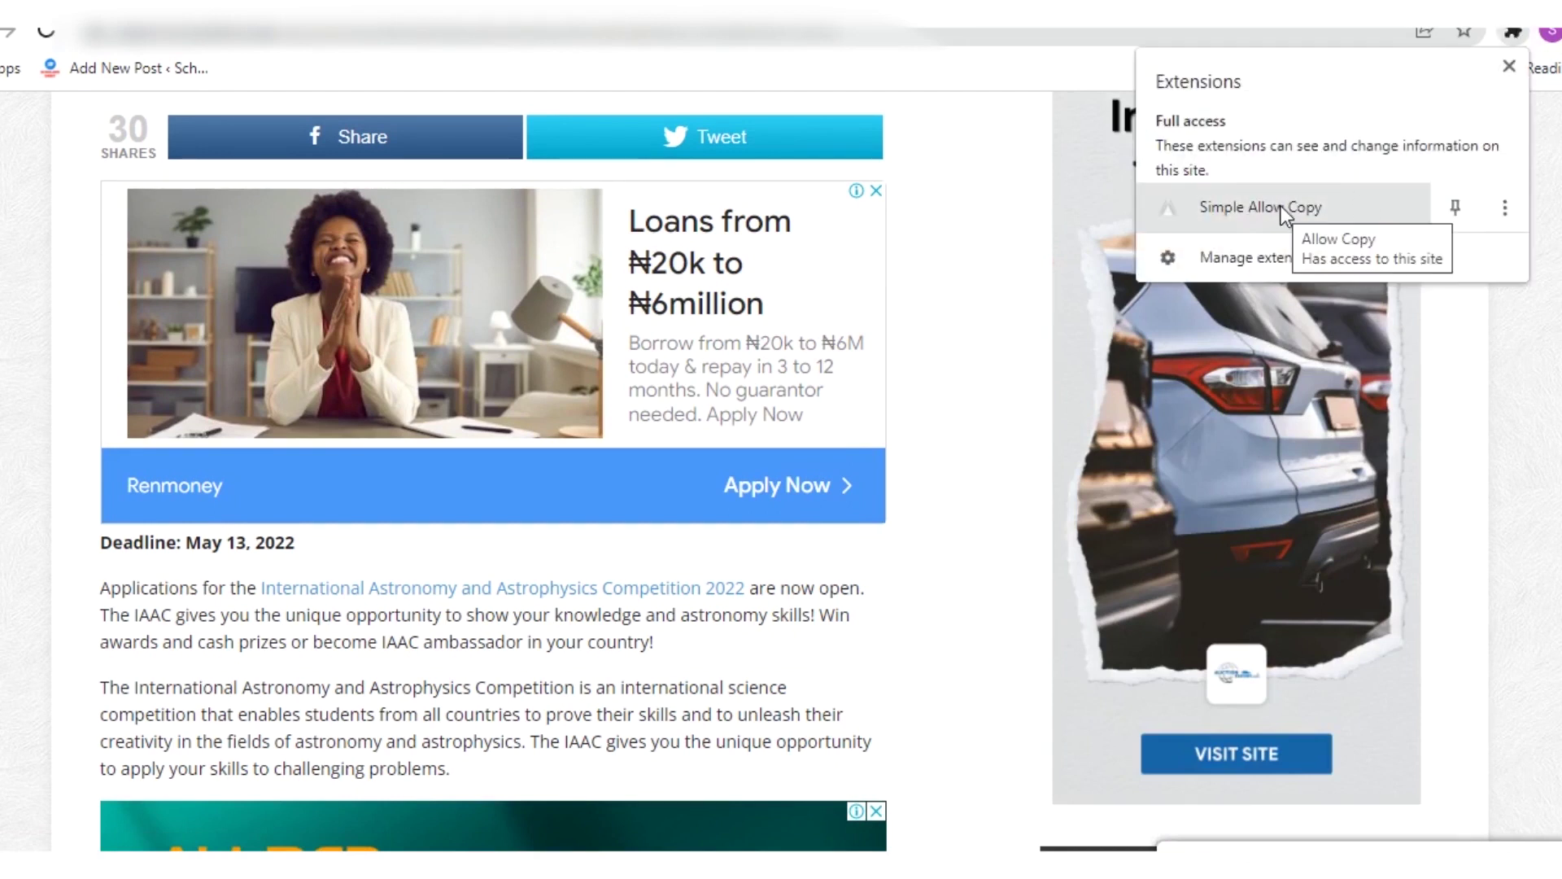
click(1456, 209)
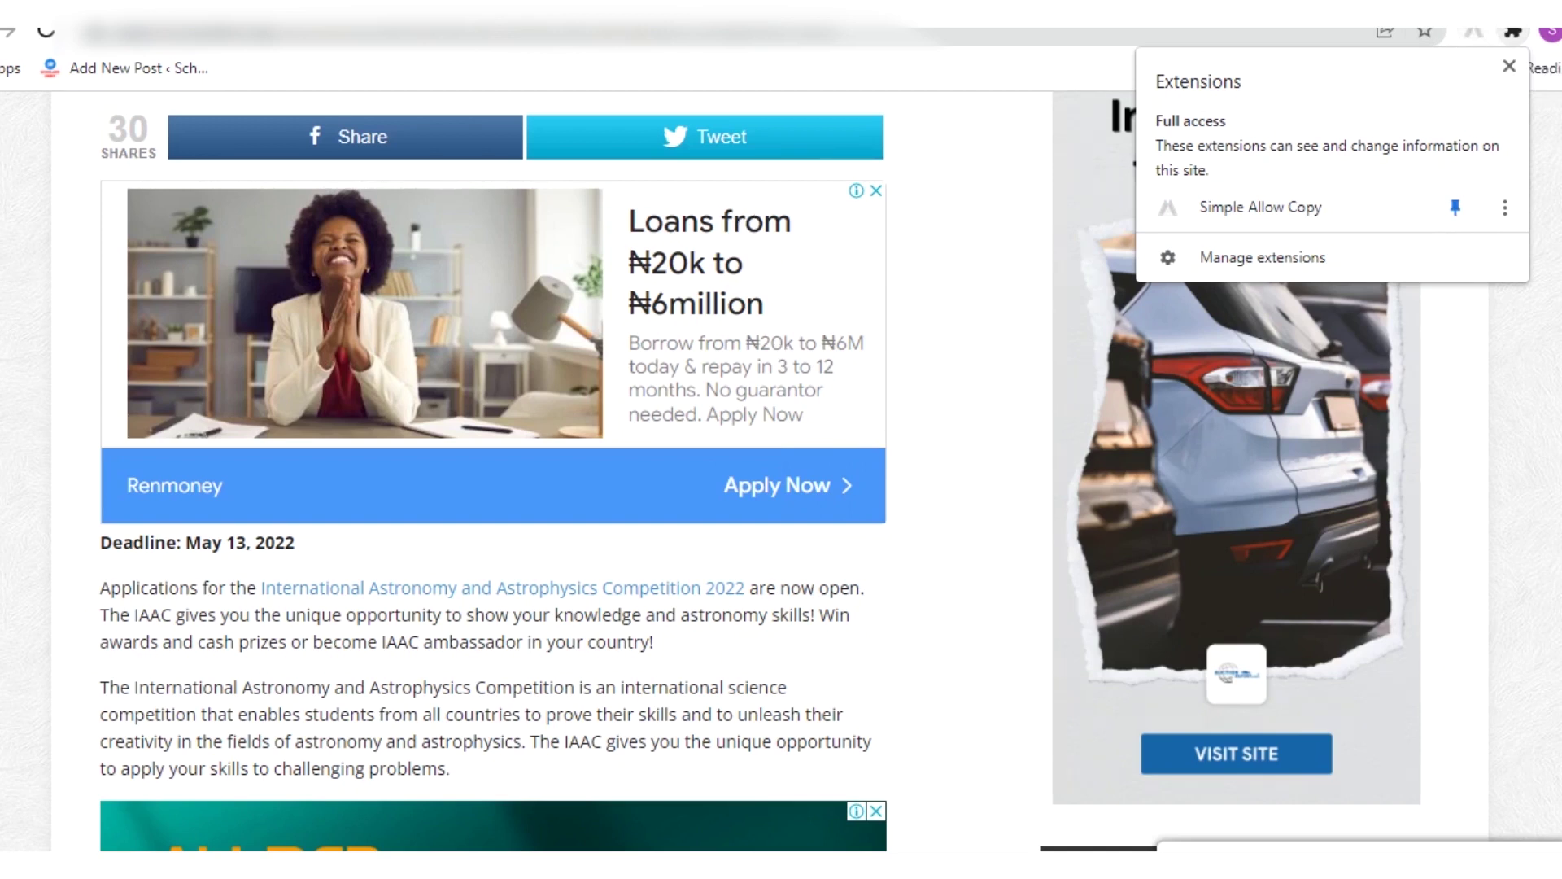
click(1477, 32)
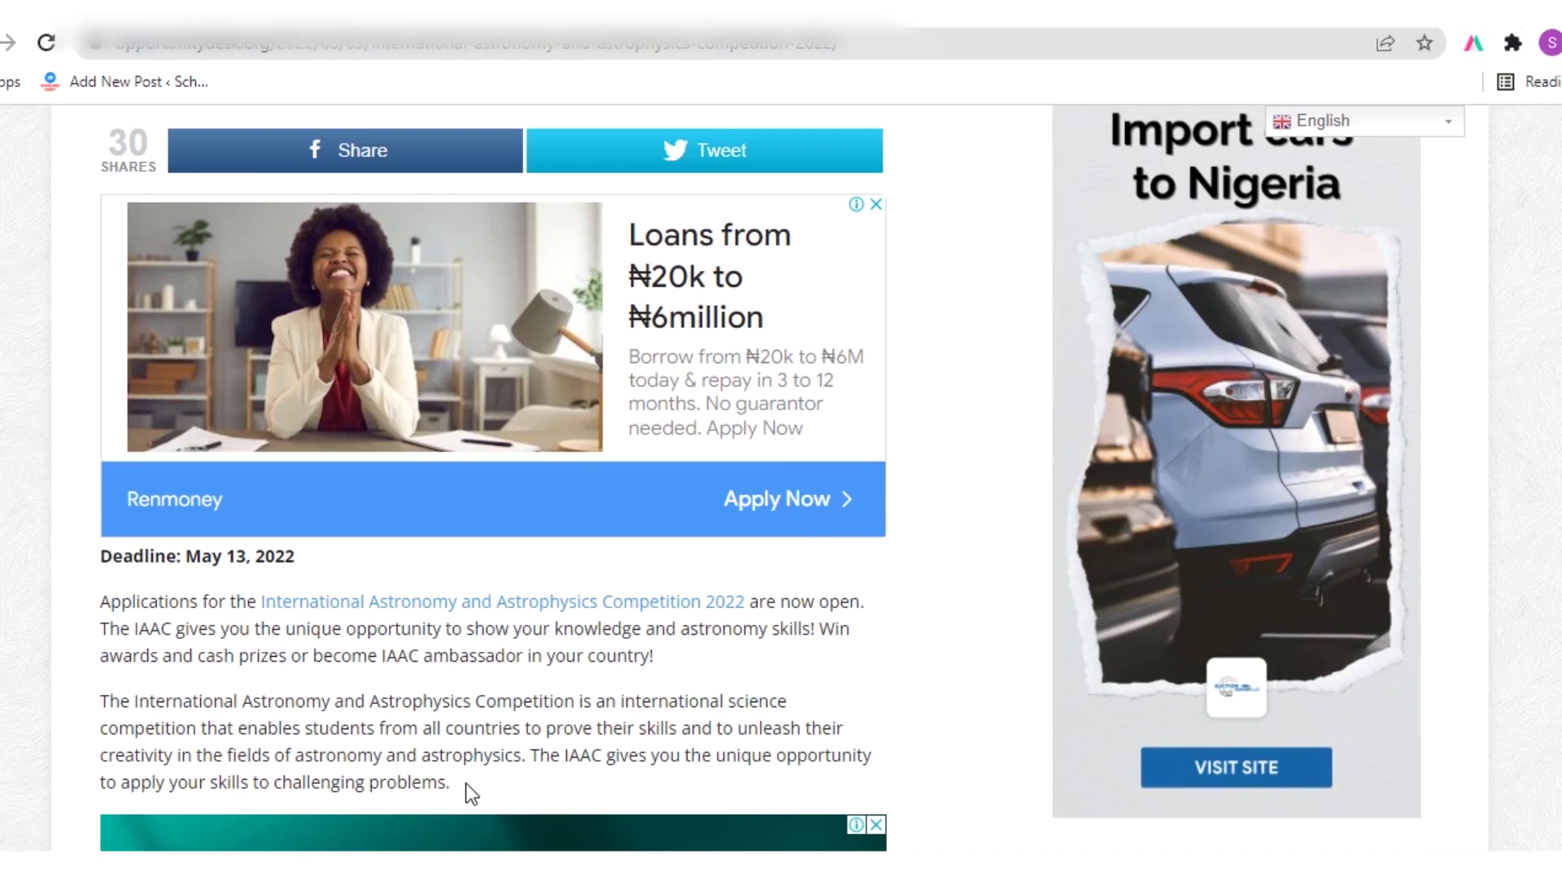
Copy the two introductory paragraphs below the deadline line of the astronomy competition article
drag(442, 782, 93, 607)
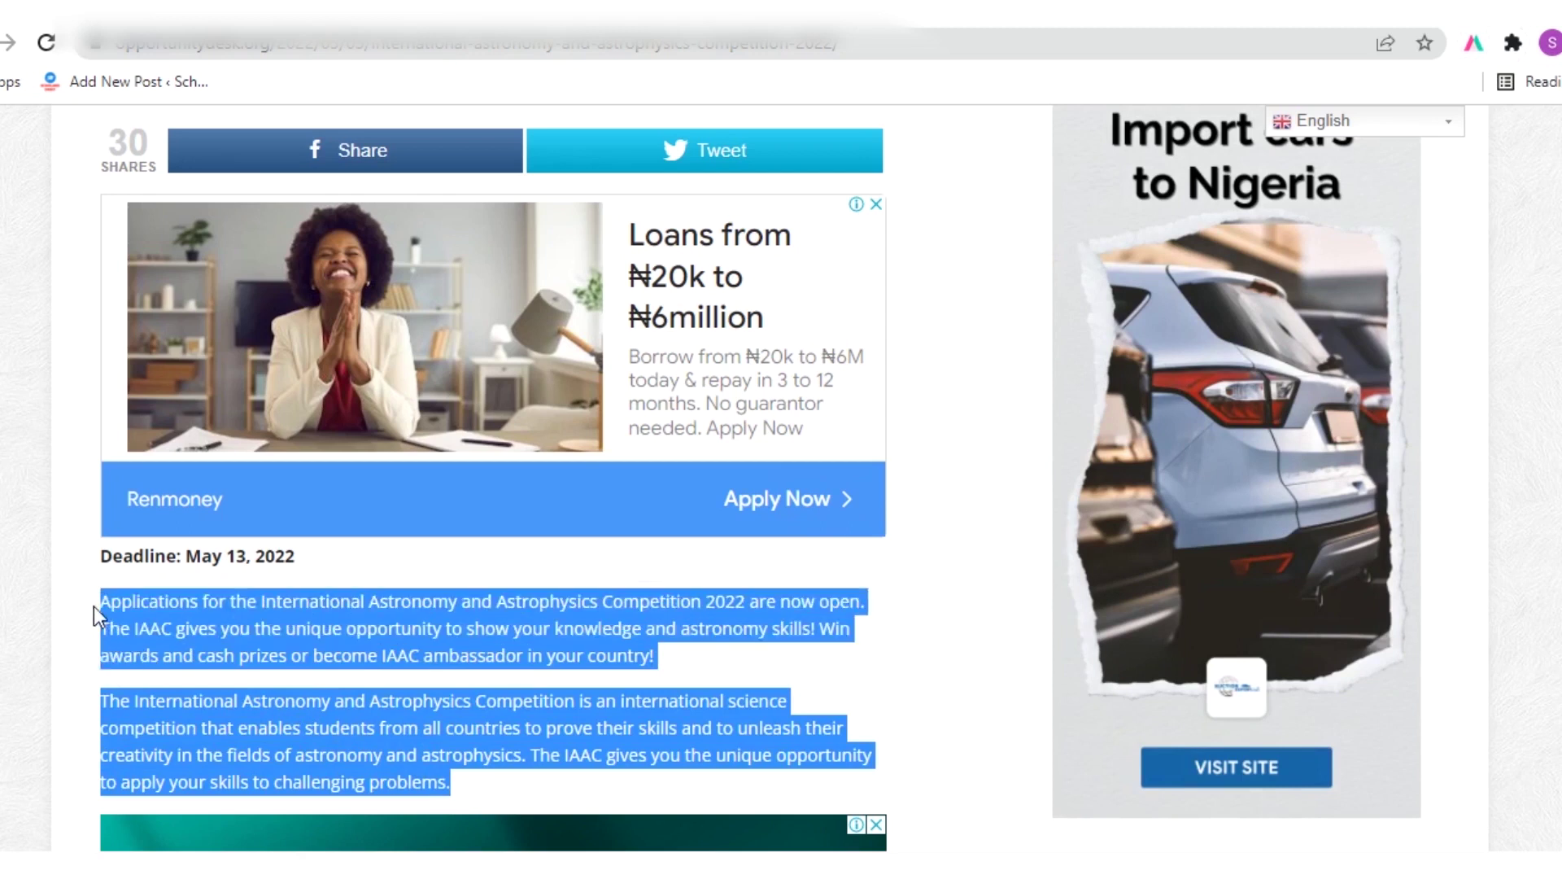
right_click(187, 623)
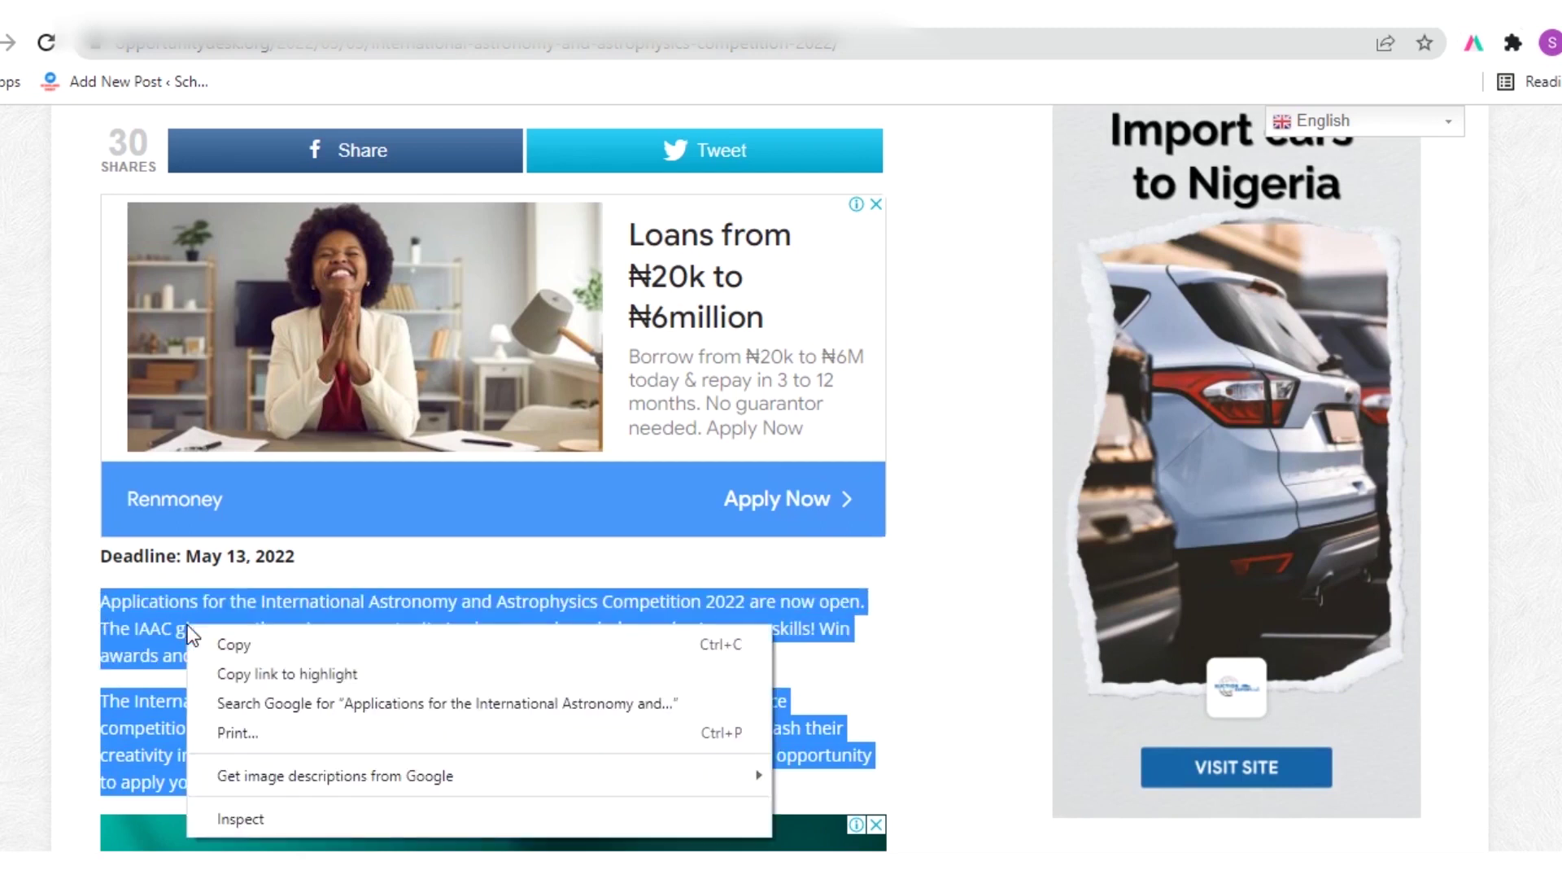
click(231, 639)
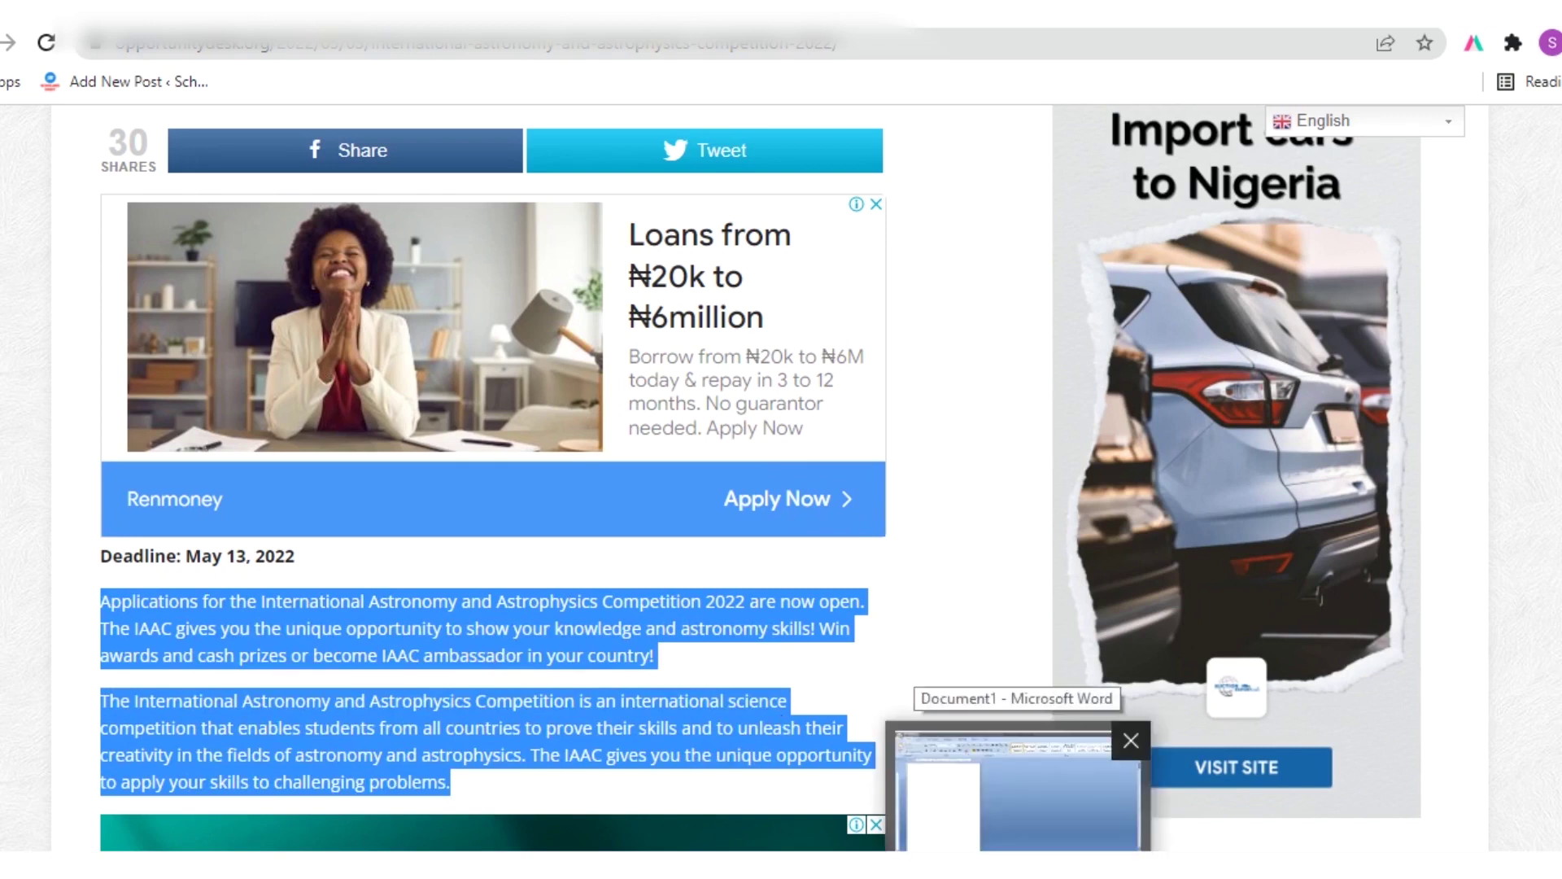
Switch to the untitled Google Docs document and paste the two astronomy competition paragraphs, adding an empty line below them
key(alt+Tab)
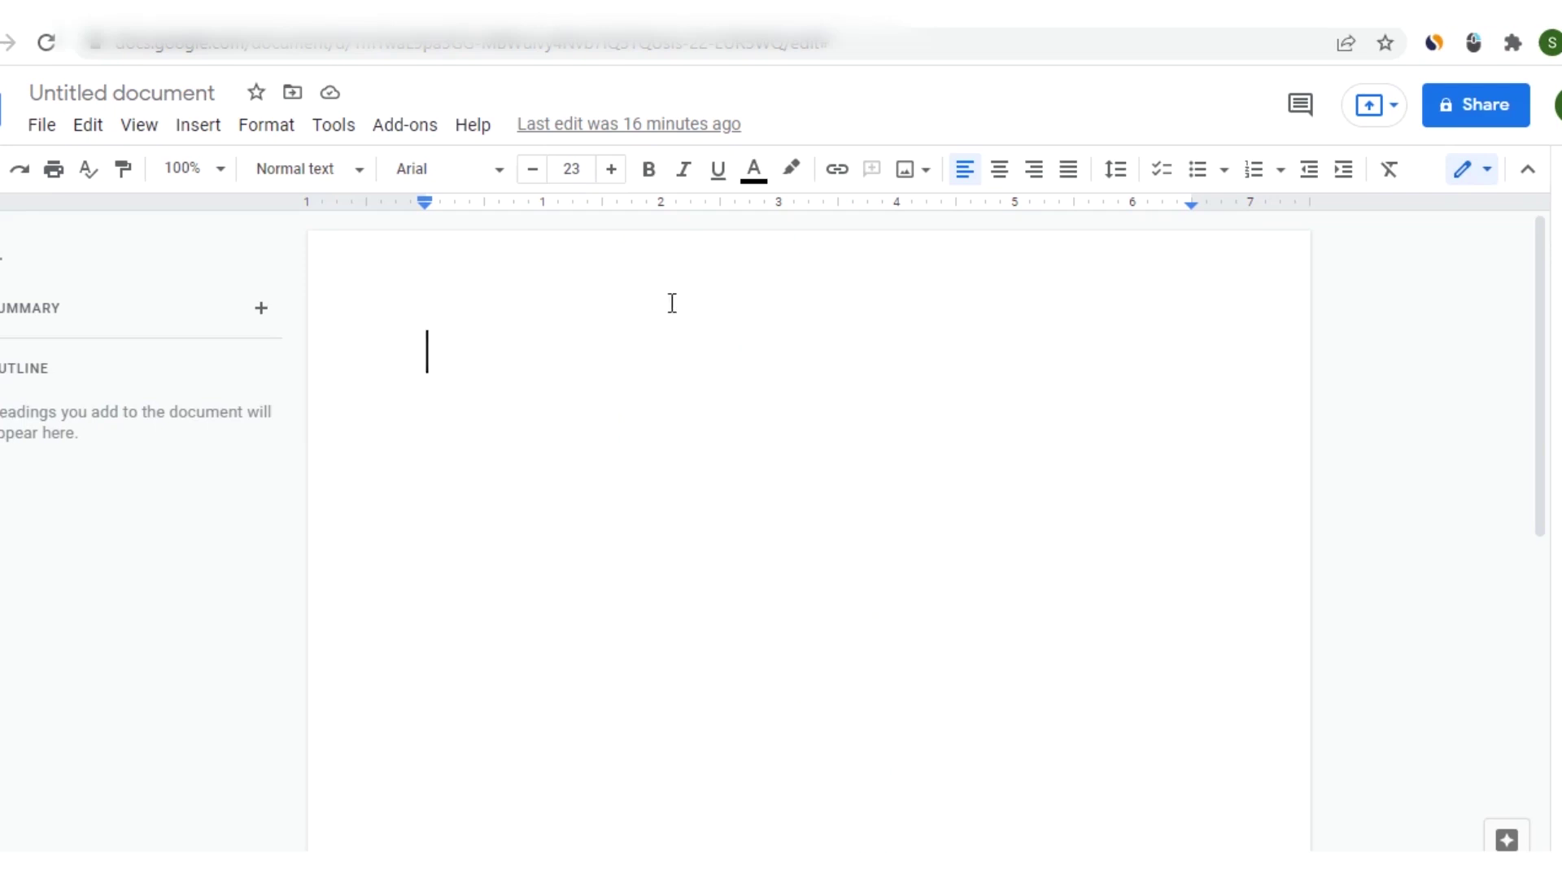
key(ctrl+v)
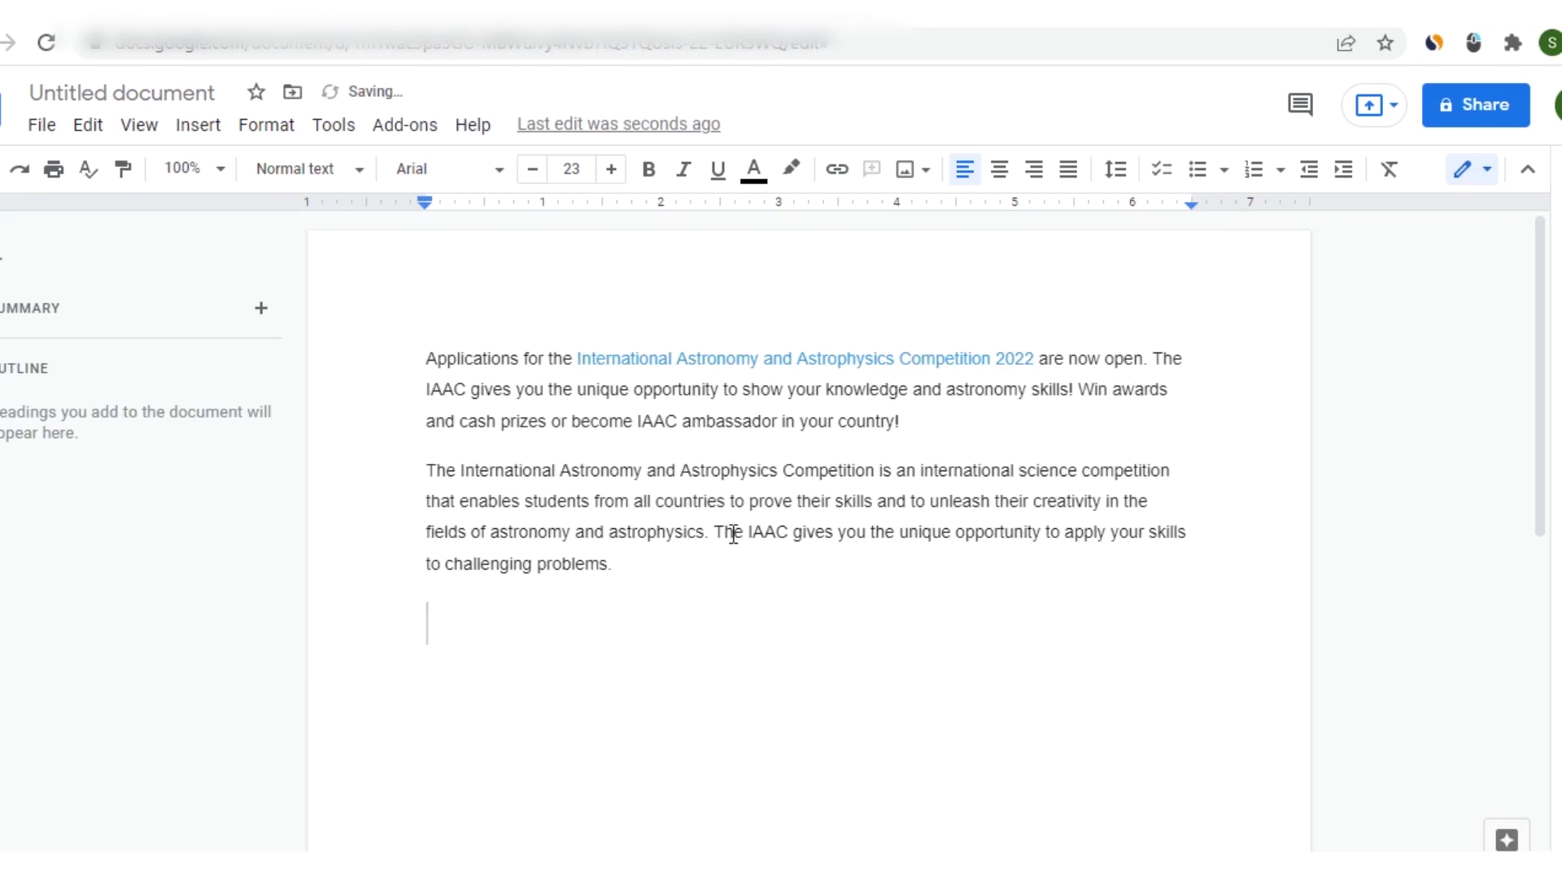
key(Return)
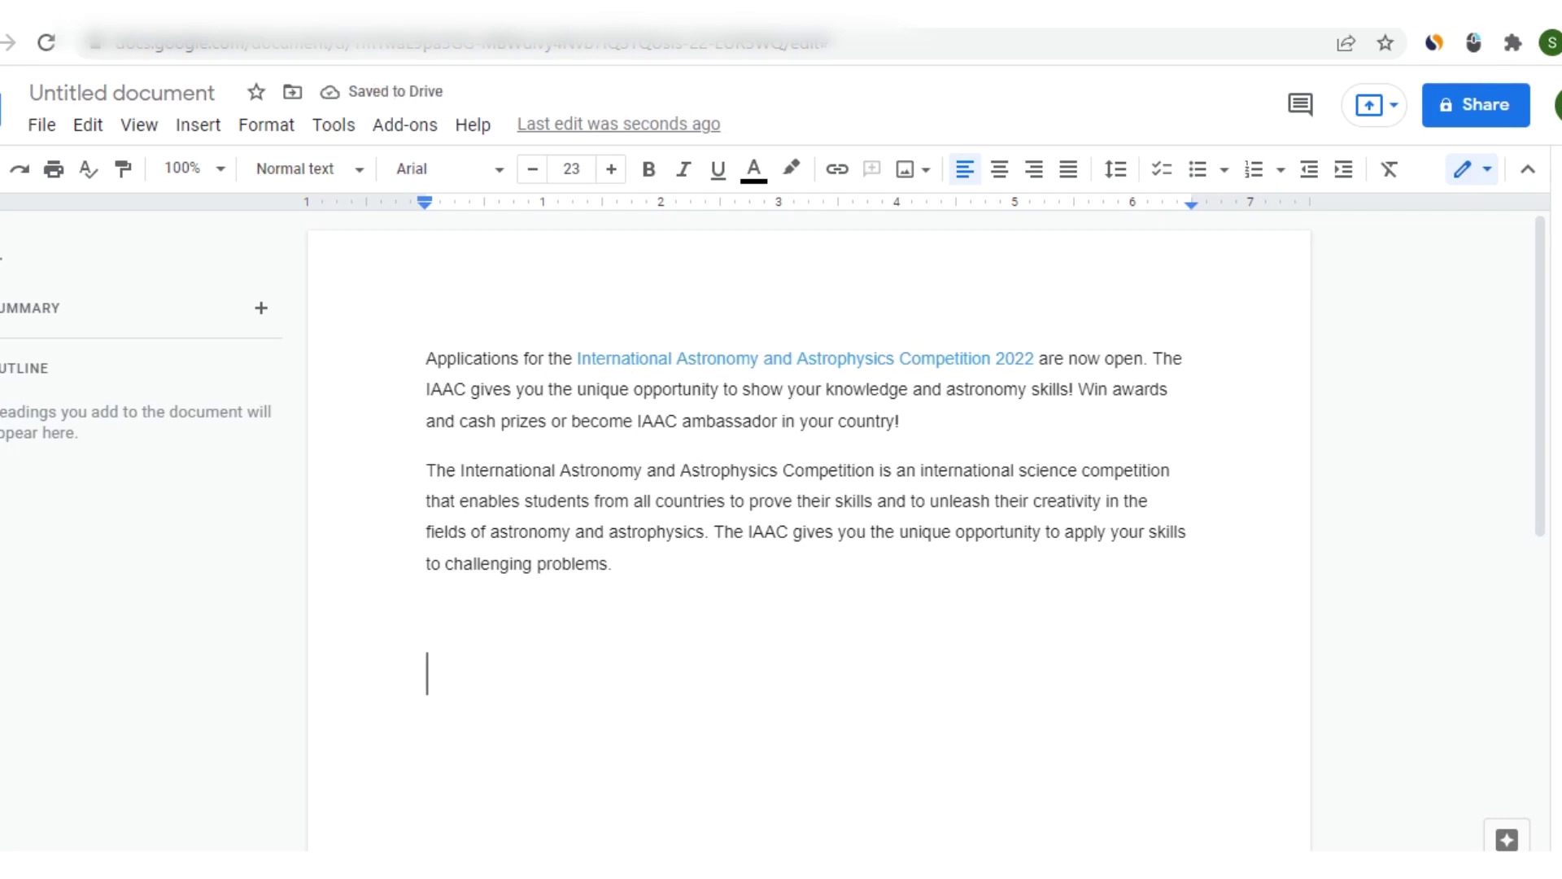
Copy the bulleted list of UK visa types, from Student Visa to Transit visa, on the UK visa application page
key(alt+Tab)
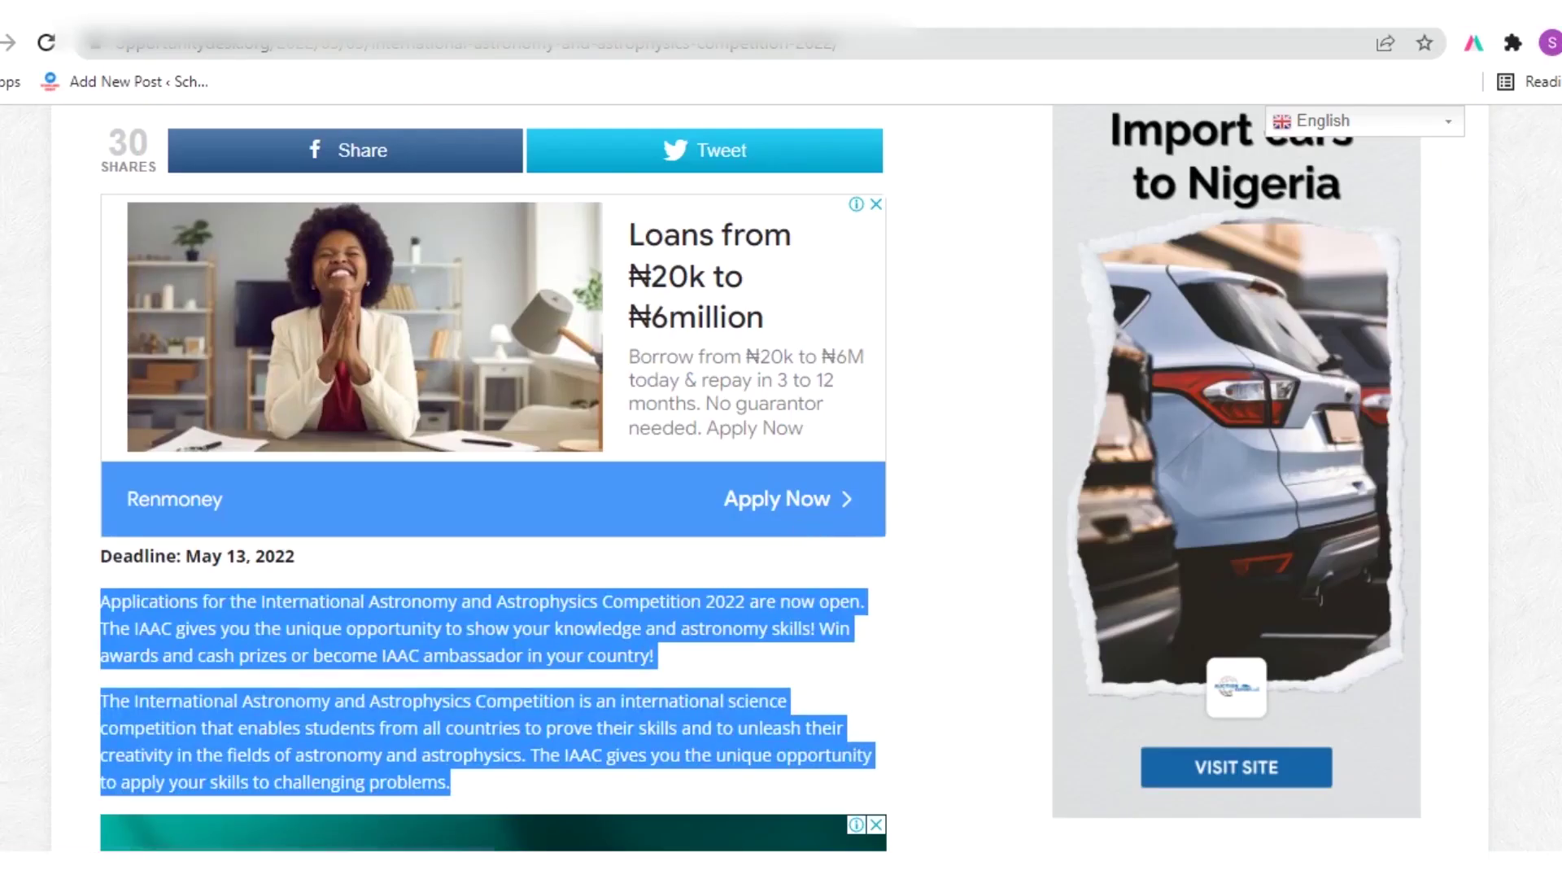
key(ctrl+Tab)
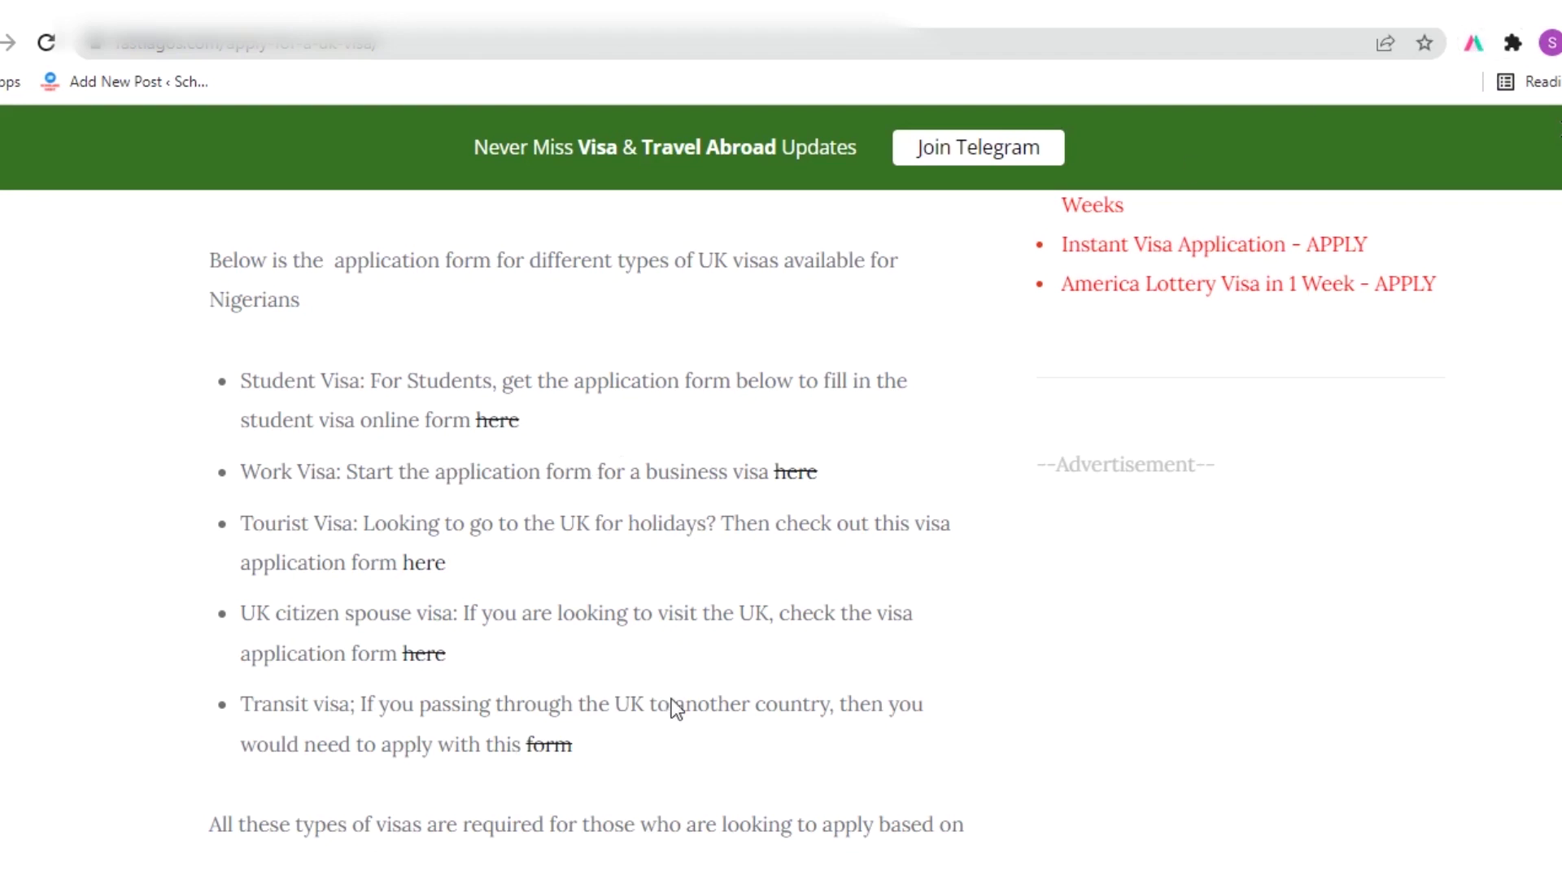
drag(586, 742, 246, 380)
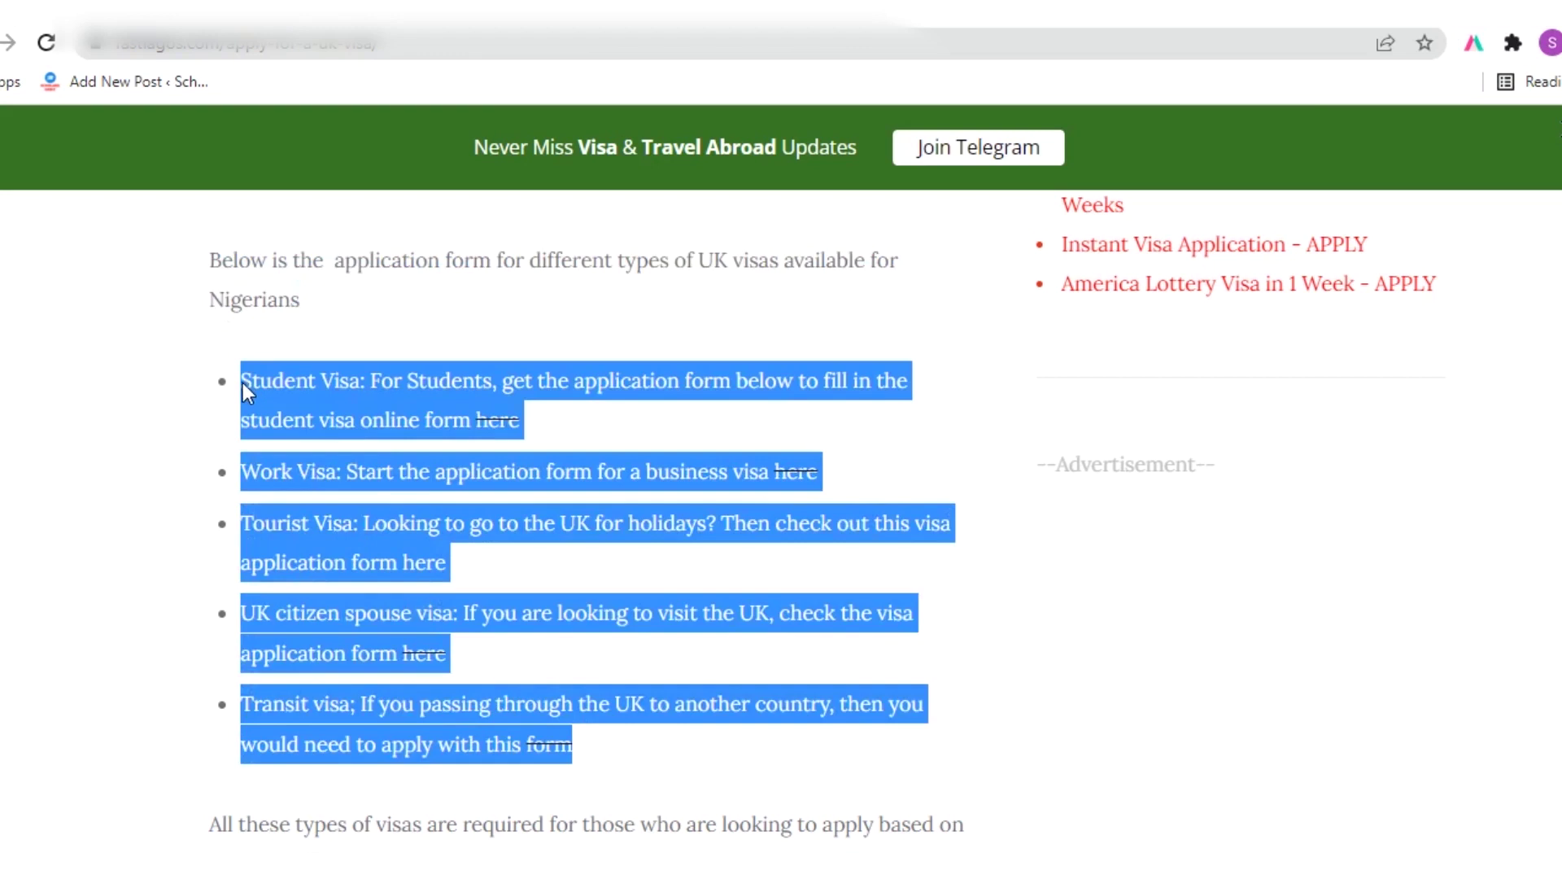
right_click(322, 387)
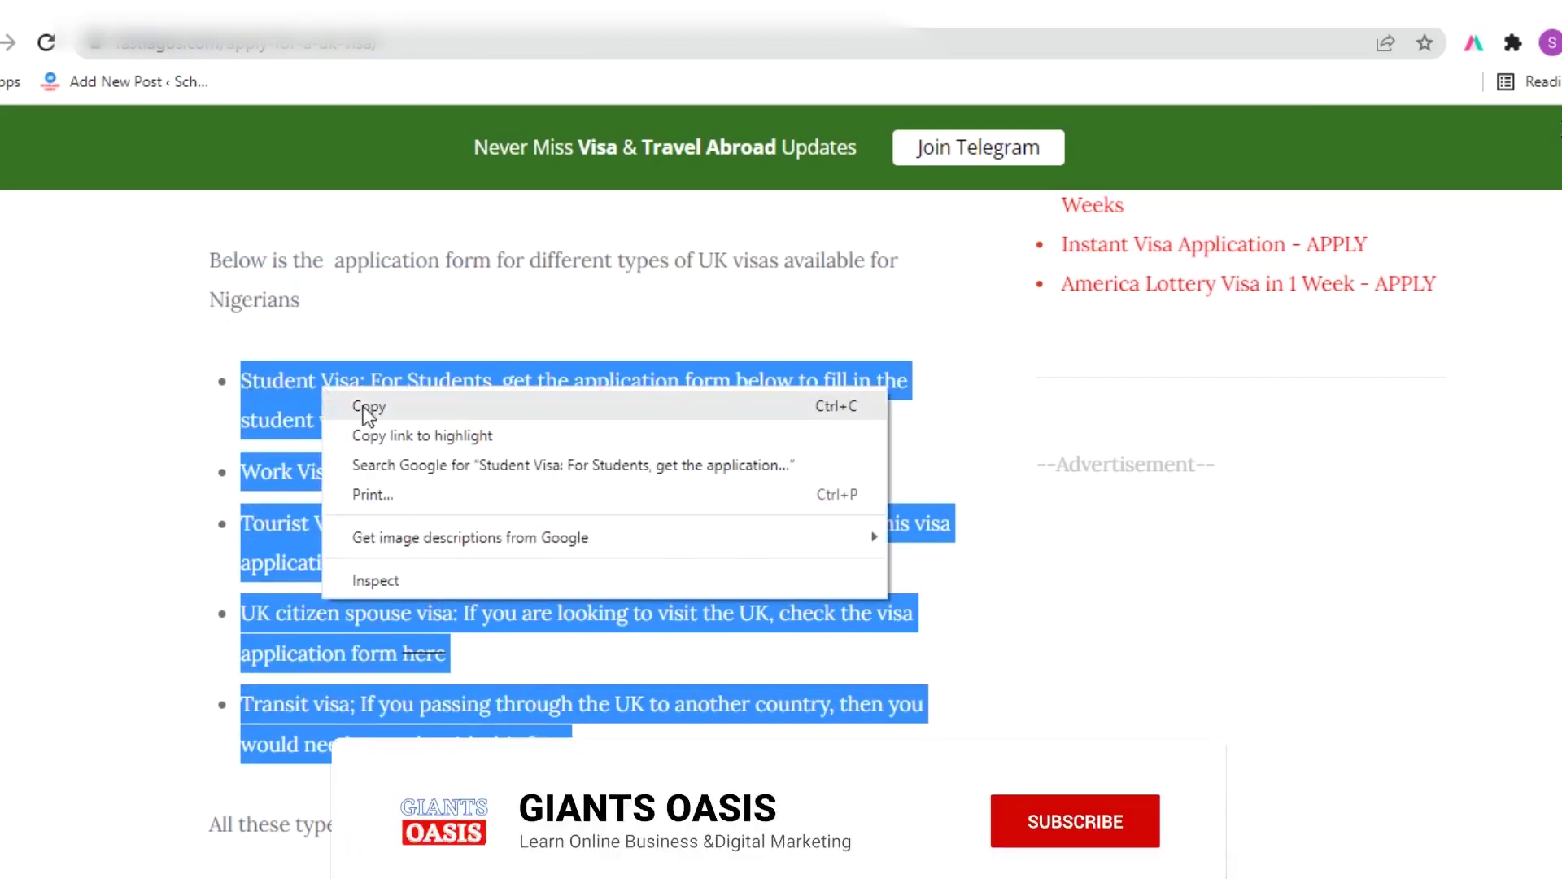
click(364, 310)
Paste the UK visa types list below the astronomy paragraphs in the Google Docs document and review the pasted text
key(alt+Tab)
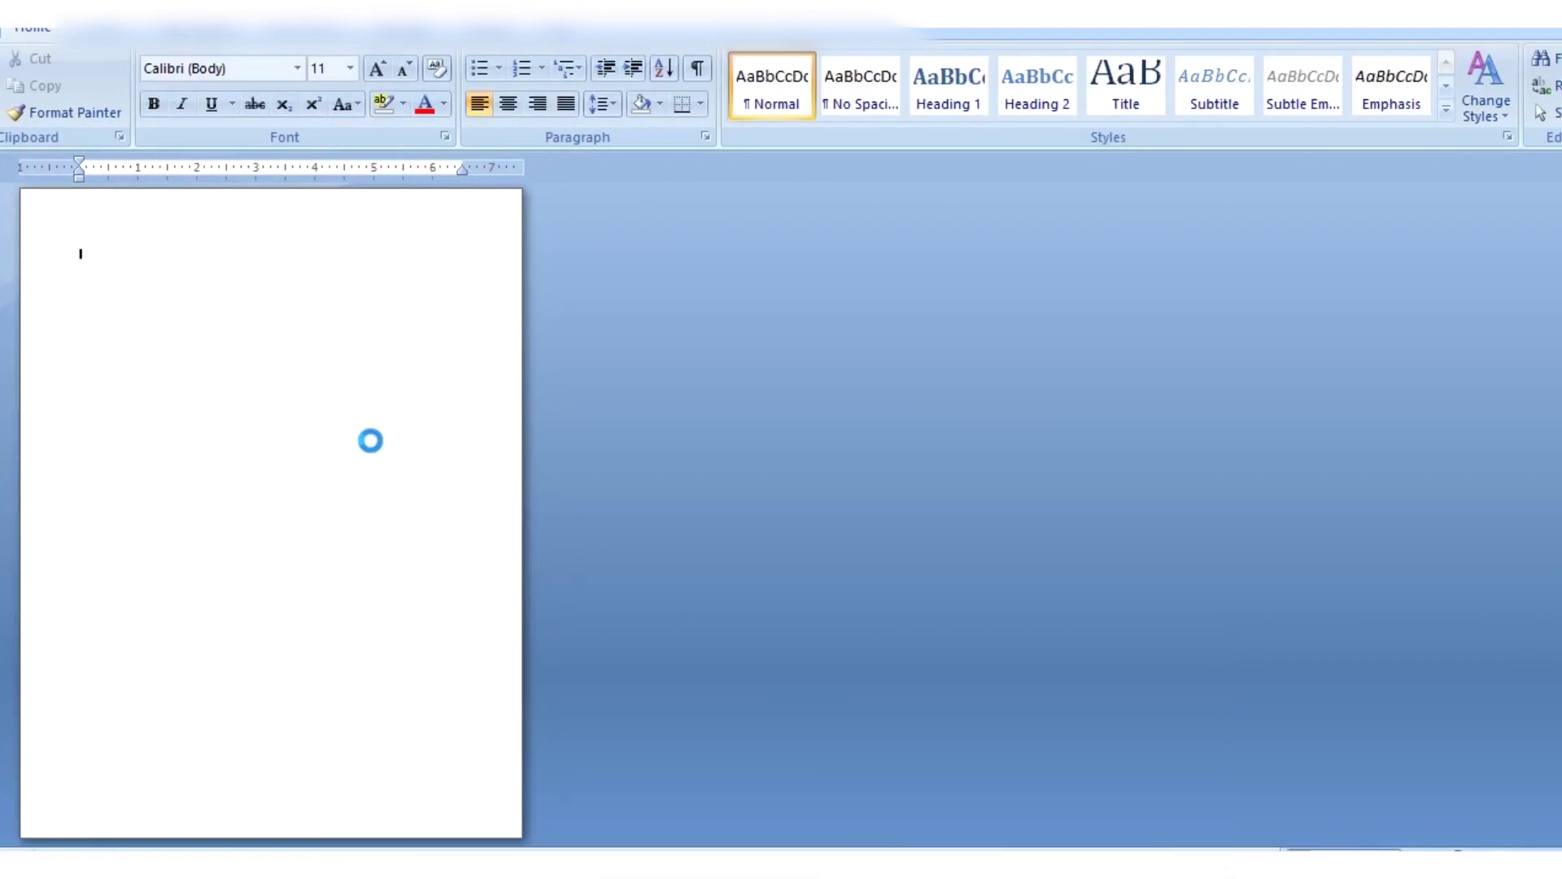
key(ctrl+v)
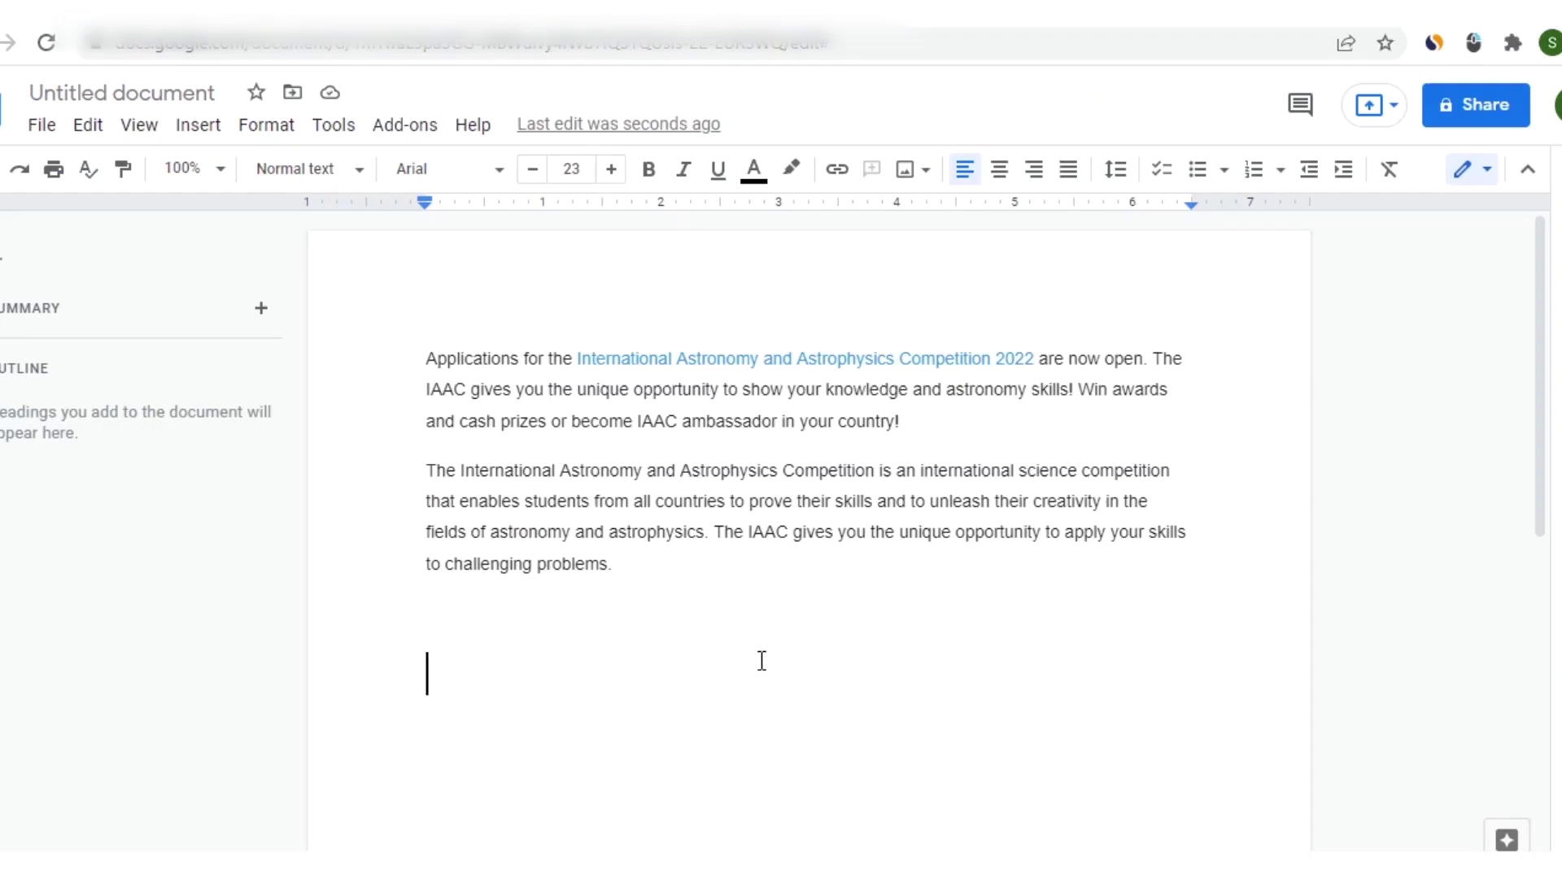
key(ctrl+v)
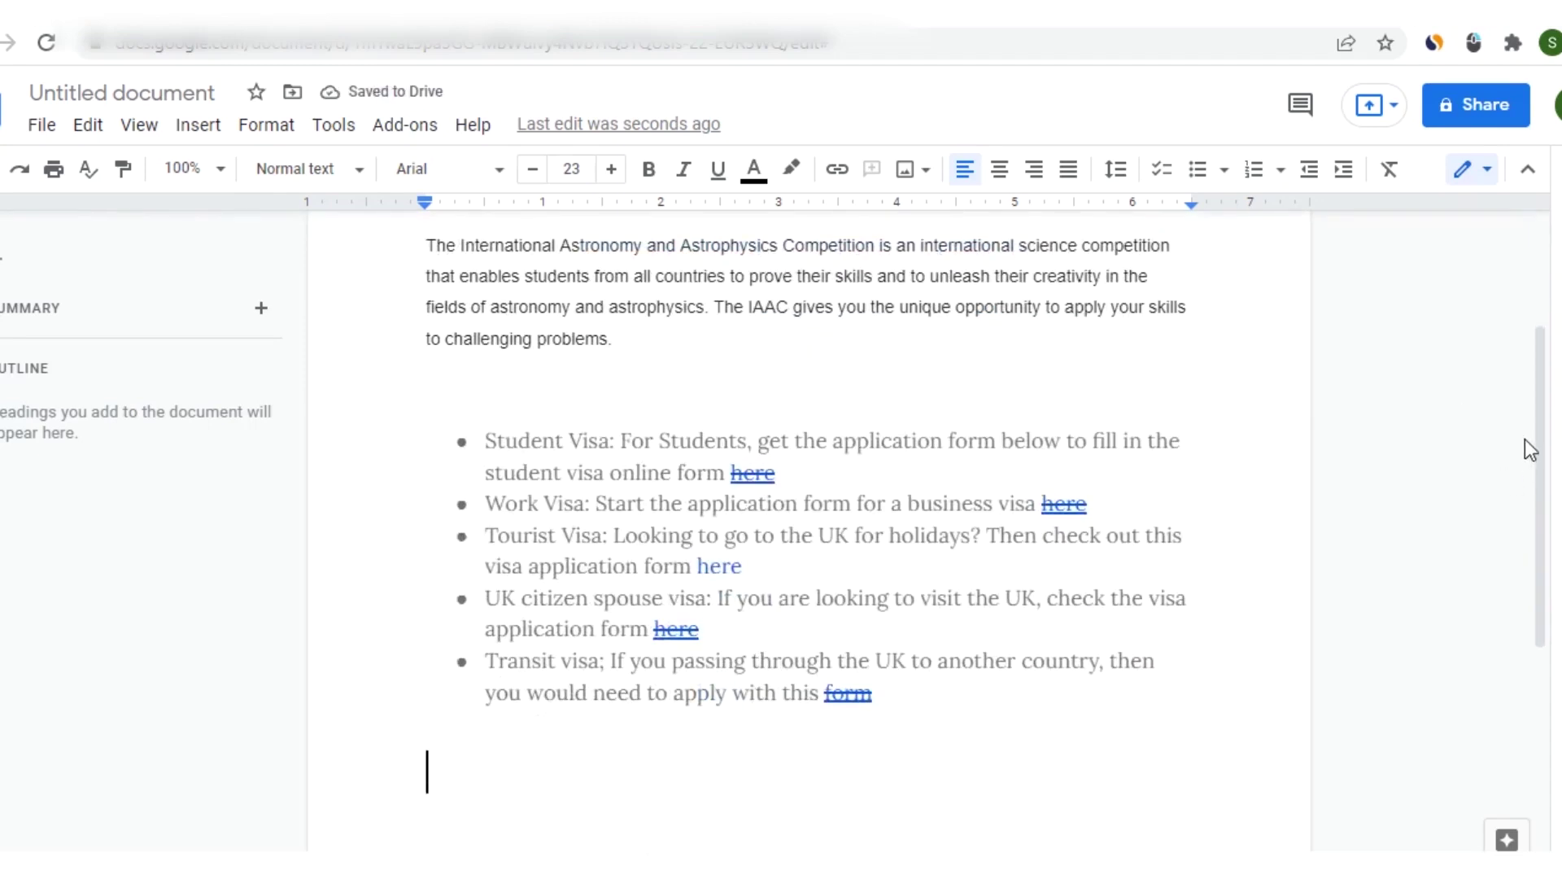
drag(1537, 428, 1549, 295)
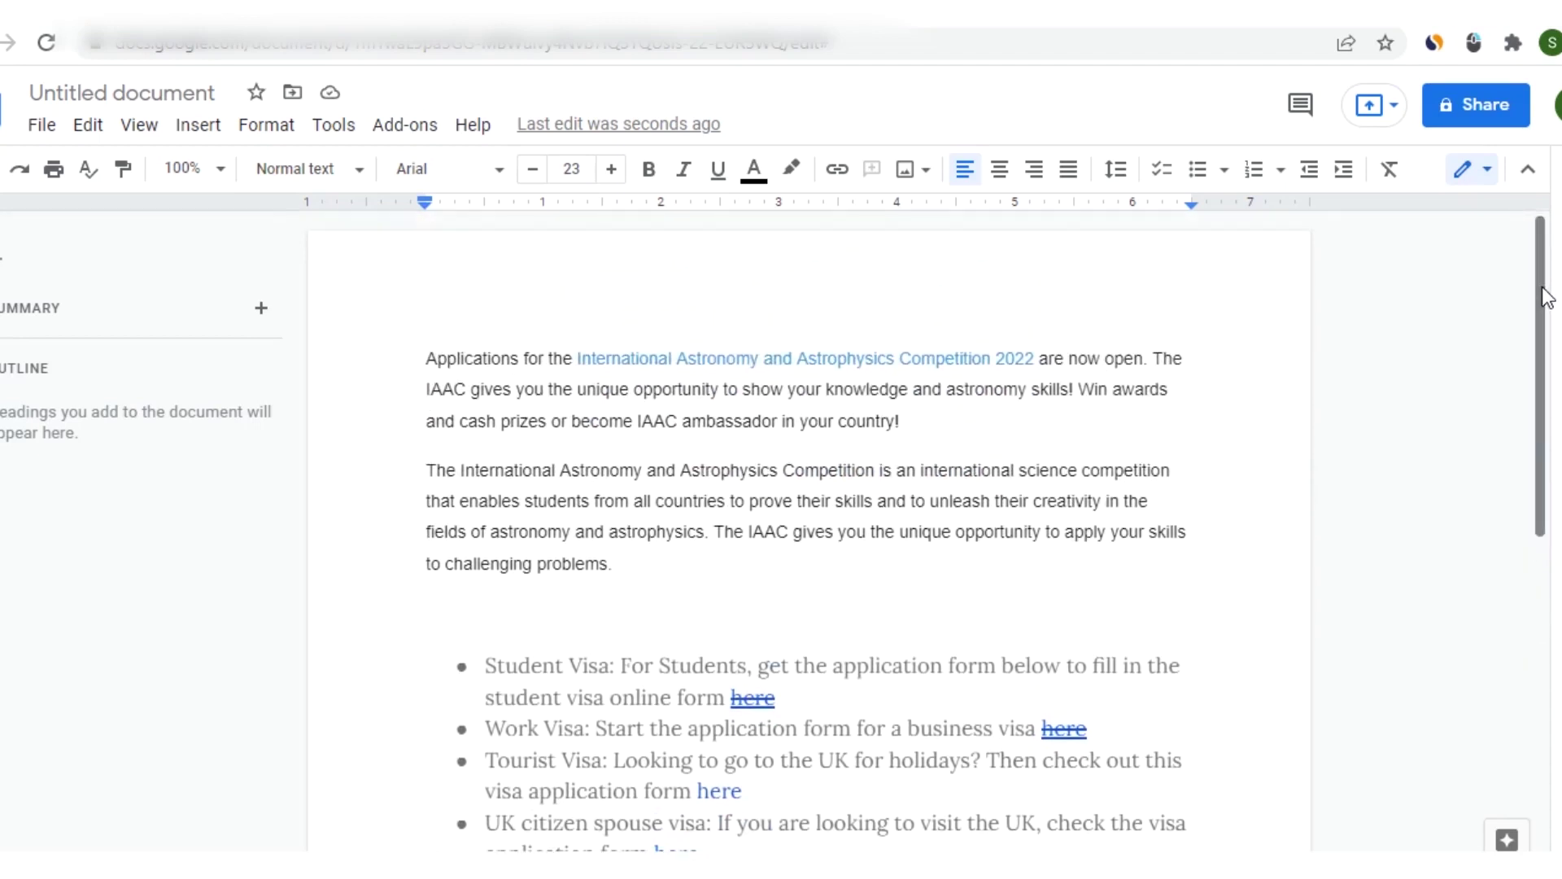
drag(1538, 307, 1504, 528)
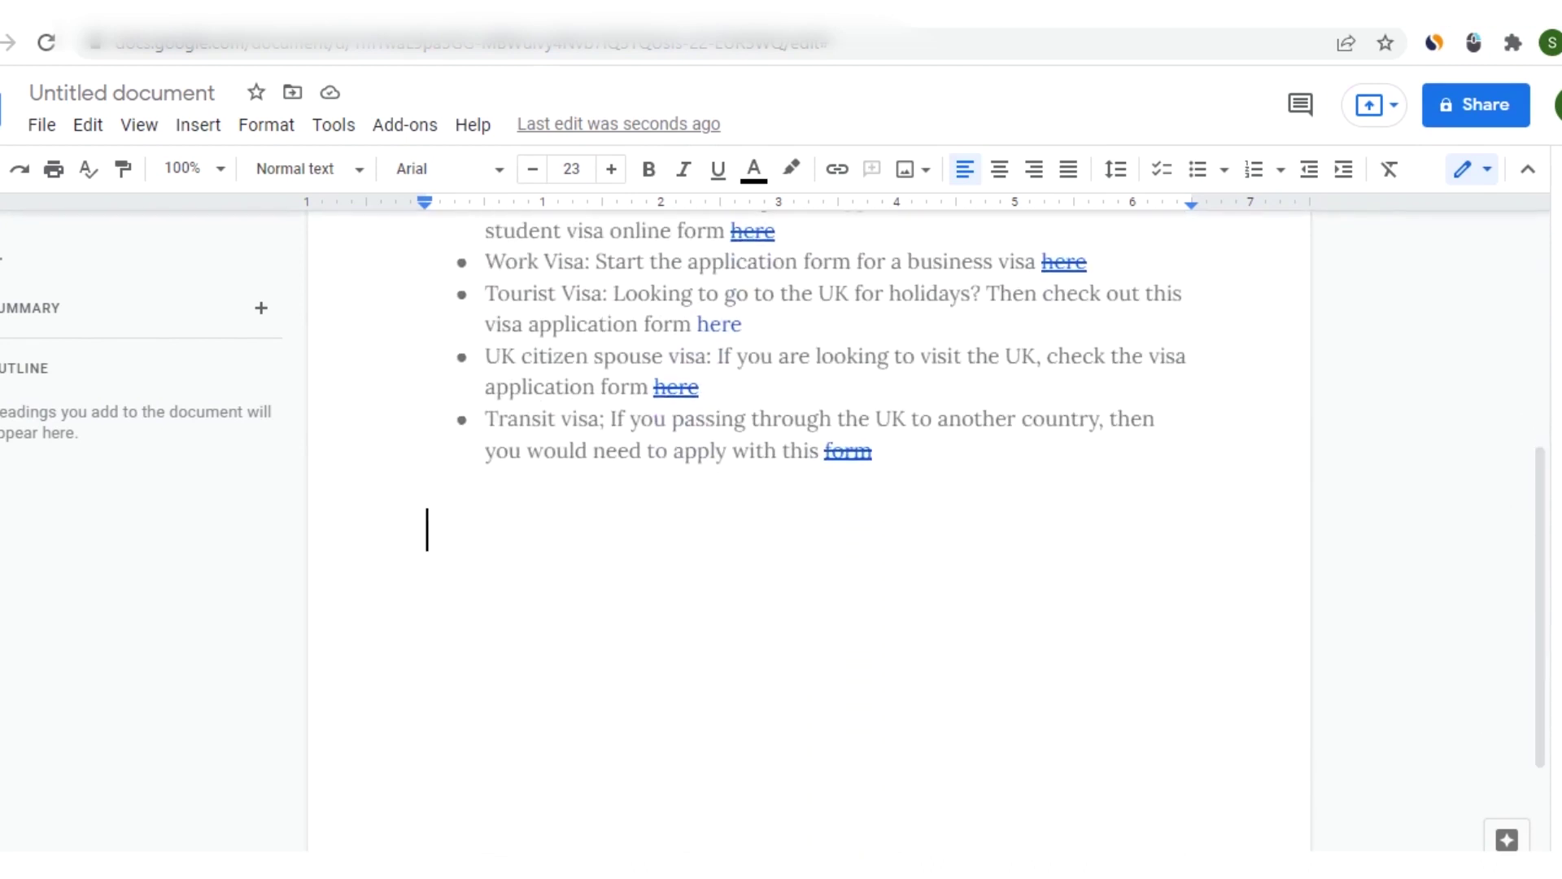
Return to the UK visa application page in Chrome and turn off the Allow Copy extension there
click(523, 788)
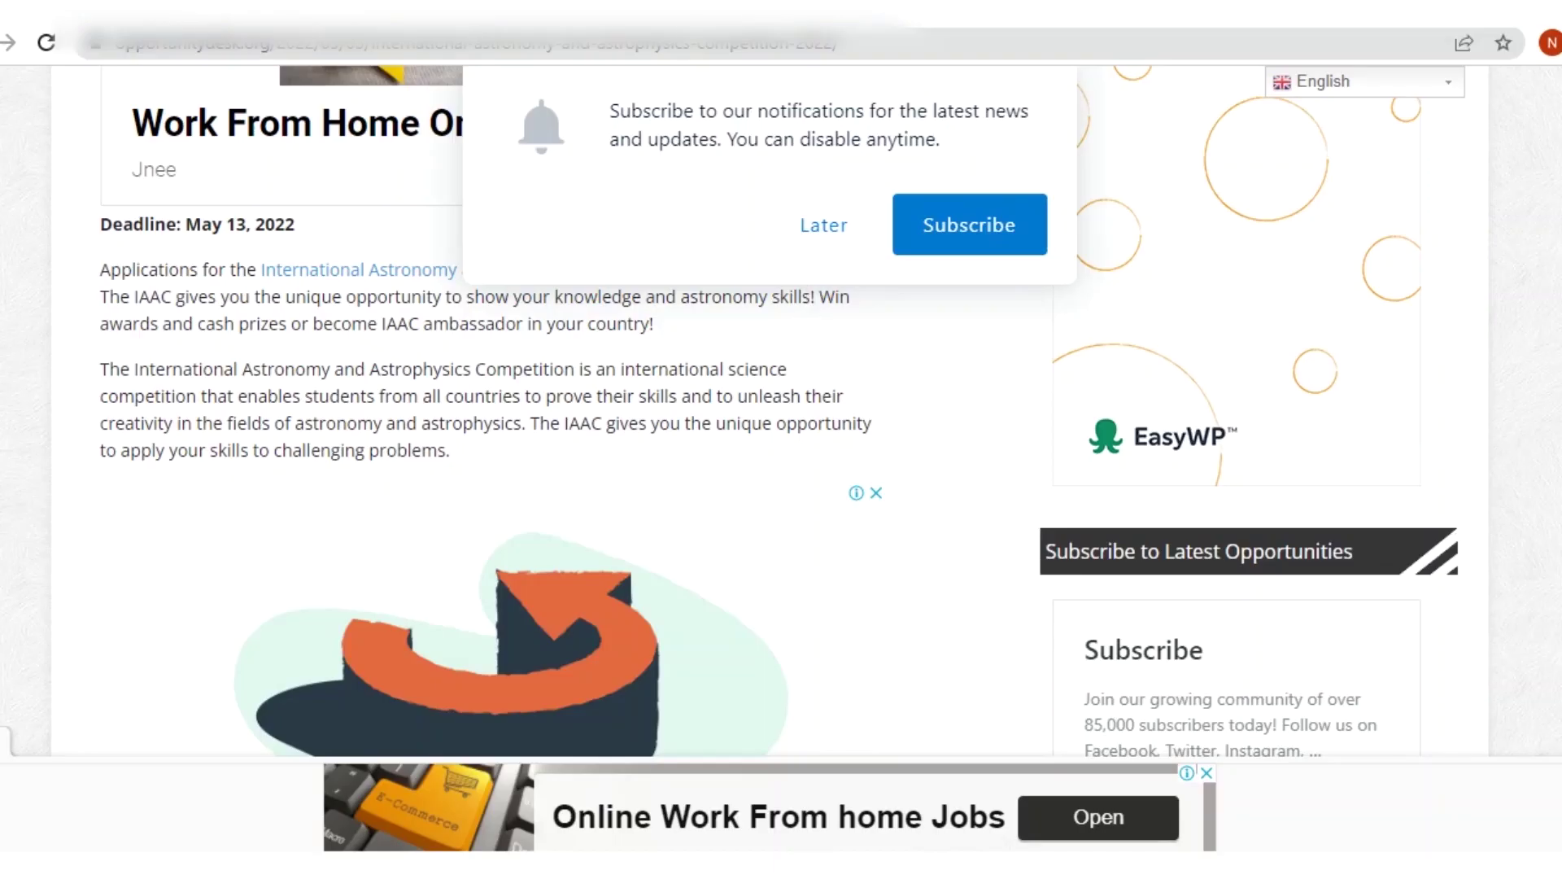
mouse_move(601, 865)
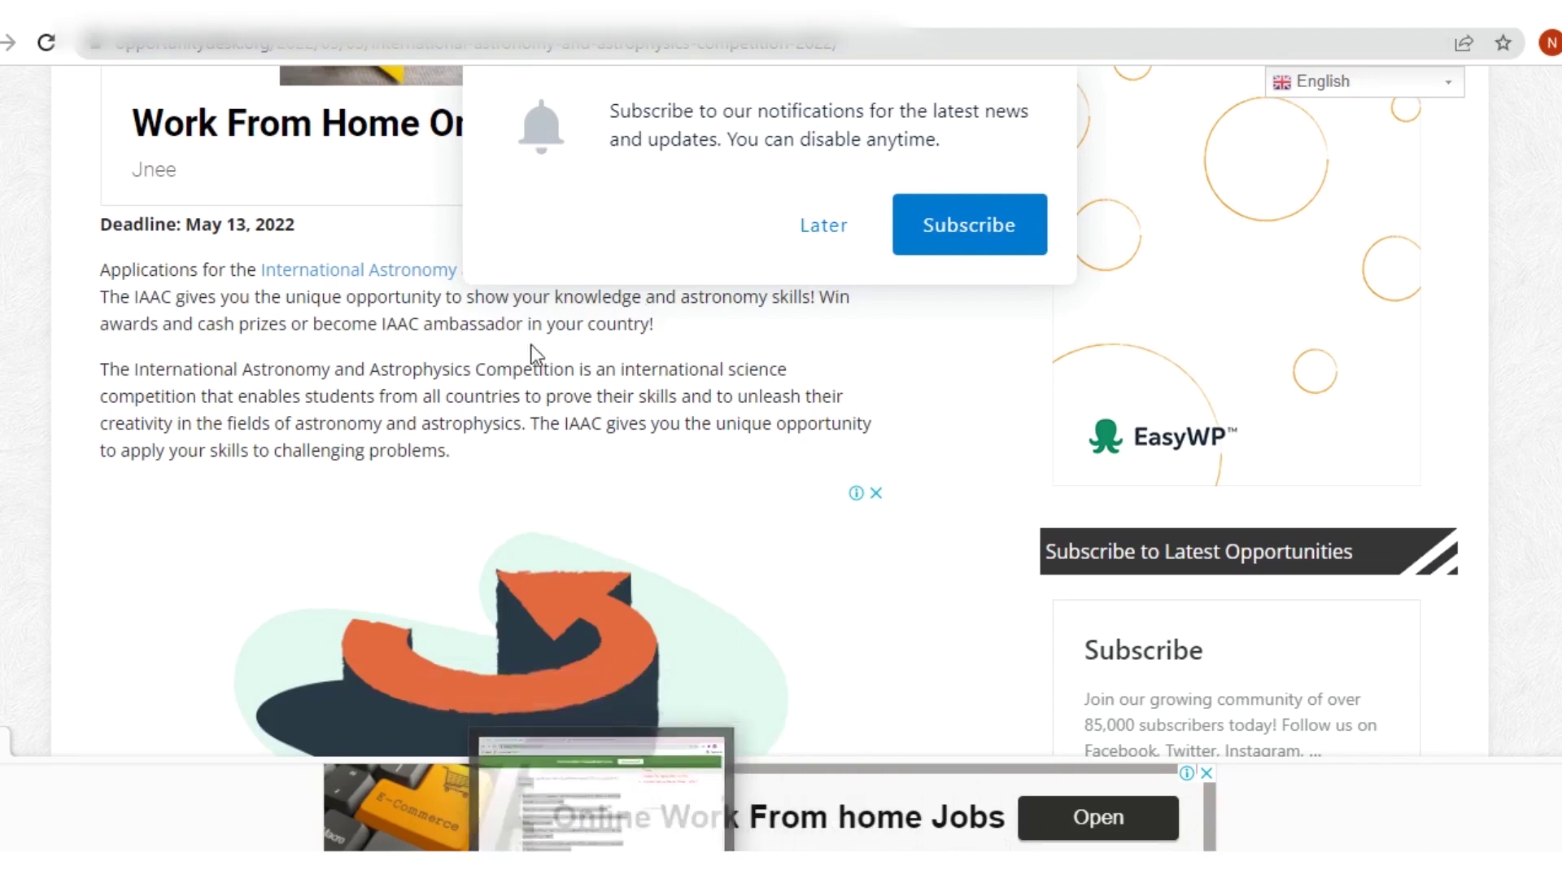
click(818, 228)
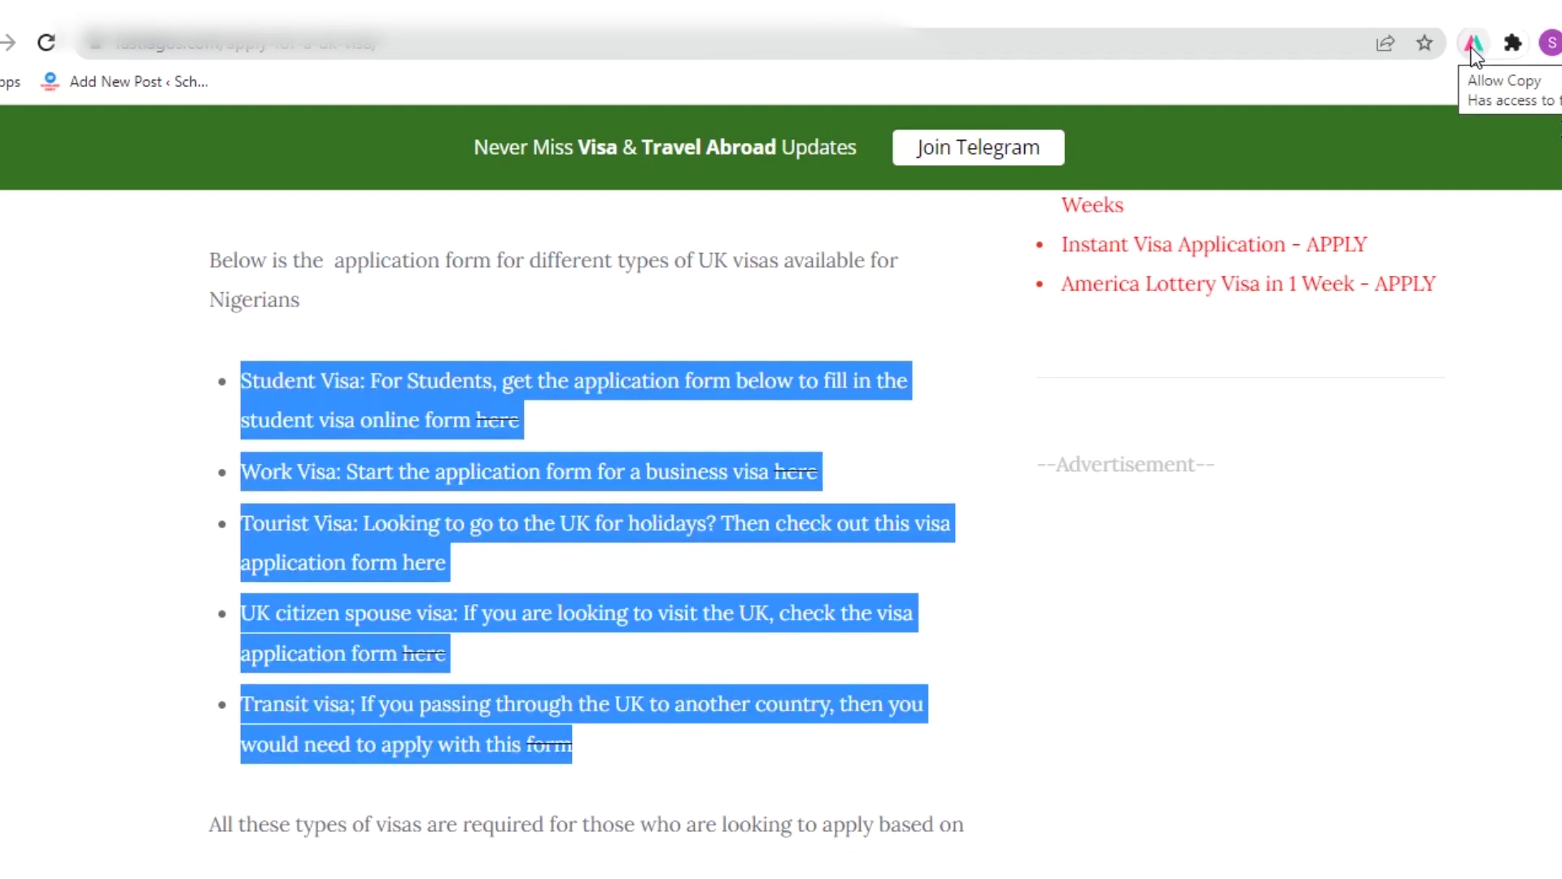
click(1473, 46)
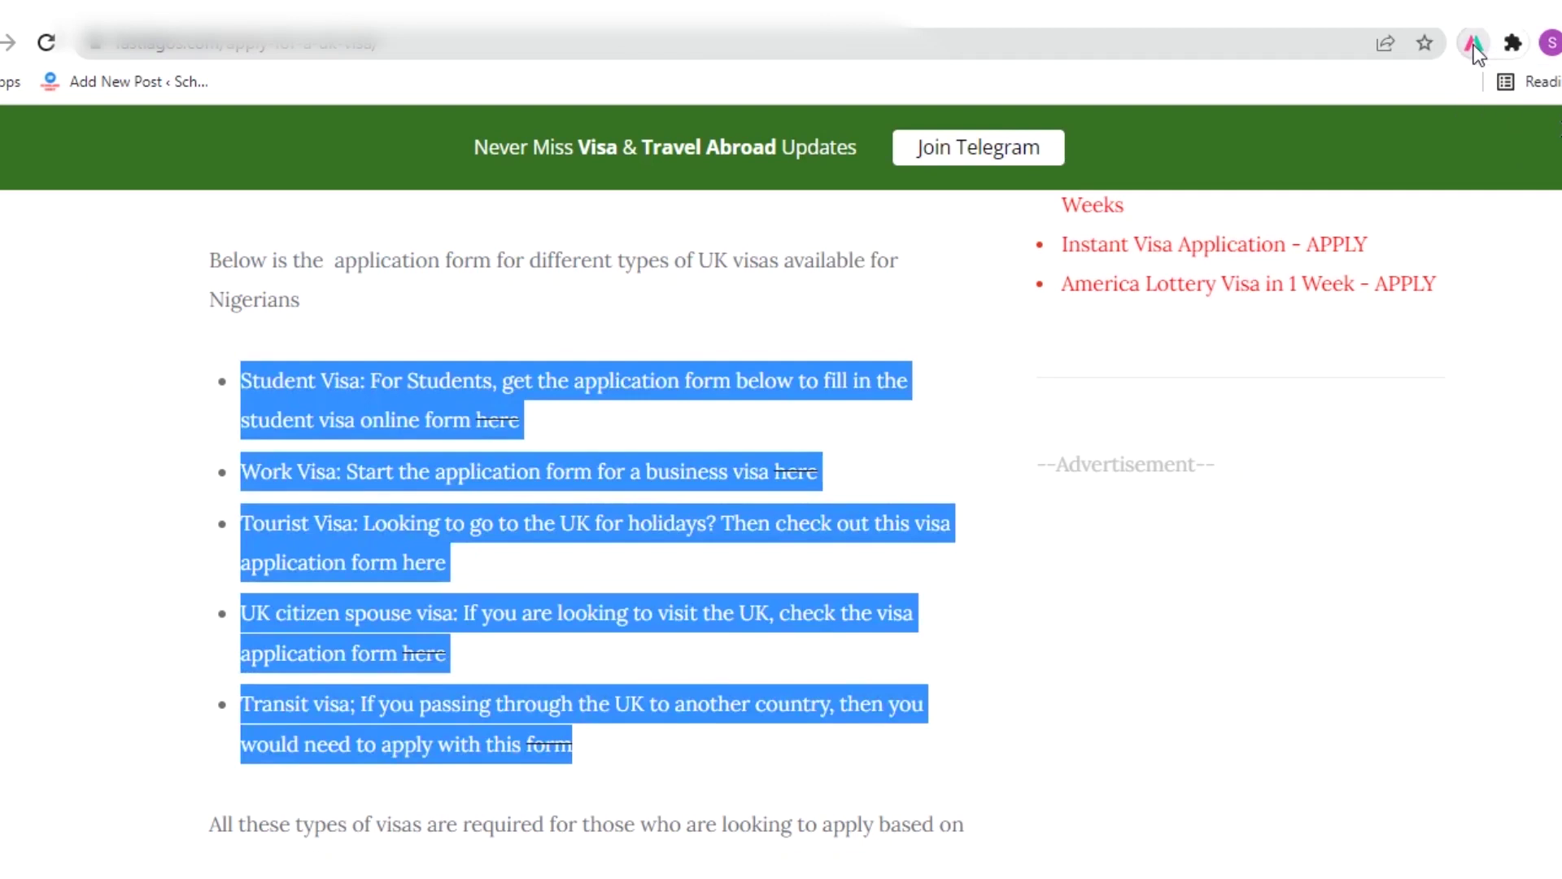
click(1475, 56)
click(1474, 56)
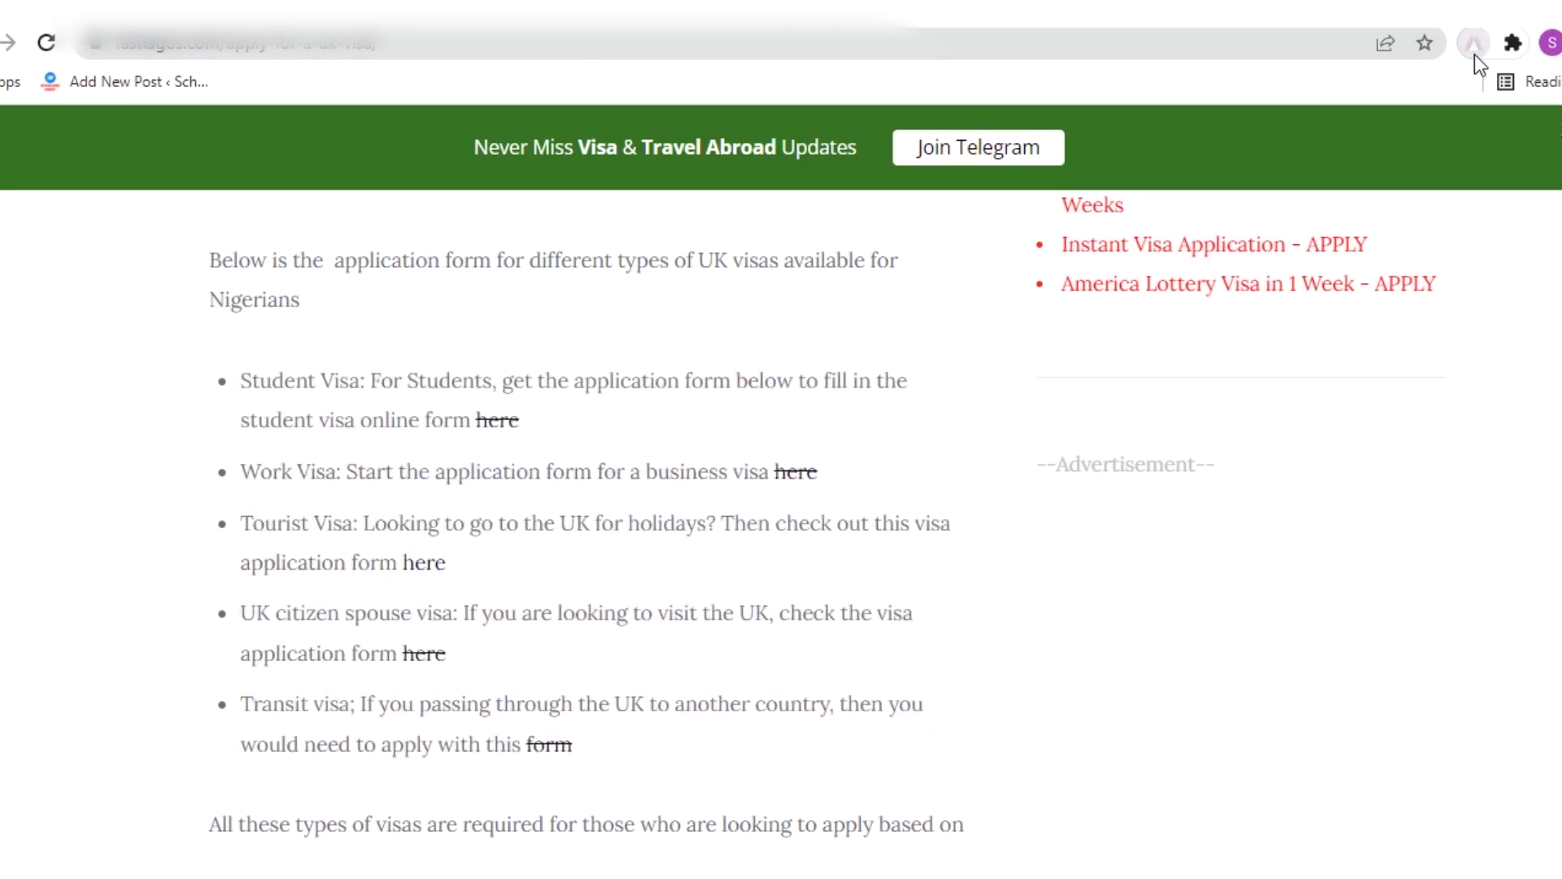